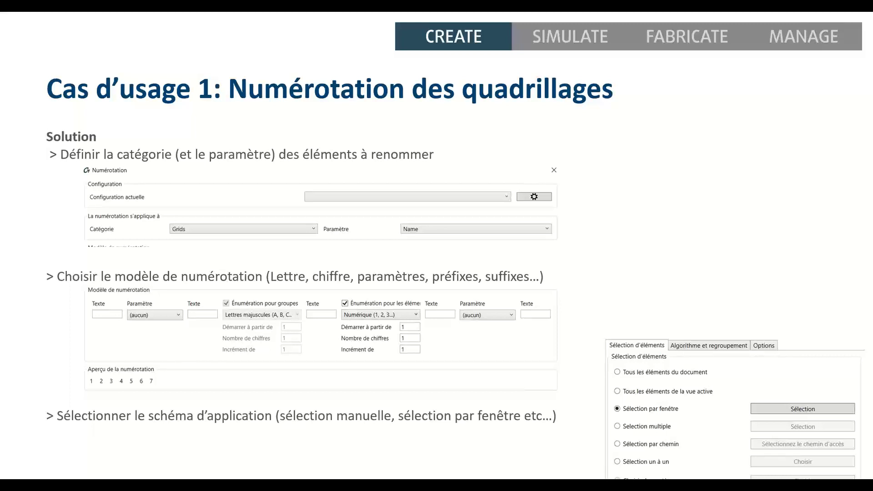
Switch to Revit and set up PowerPack numbering for the Quadrillages category, using the Nom parameter.
key(alt+Tab)
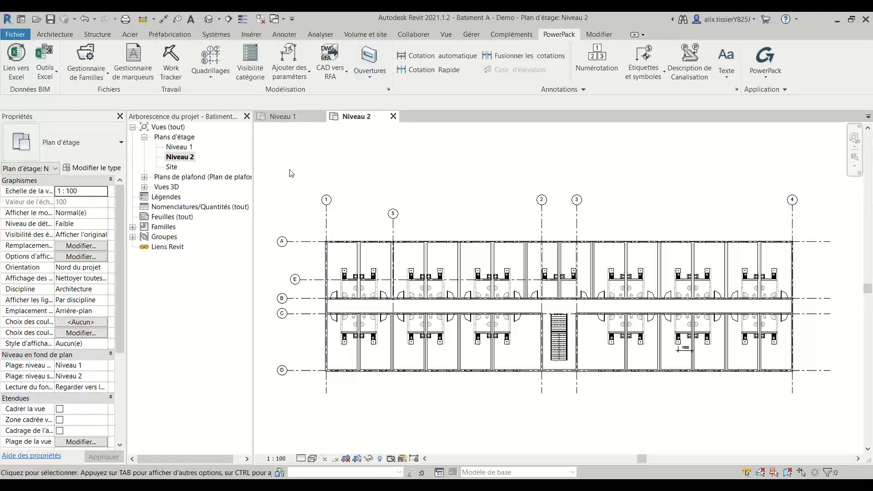
click(597, 69)
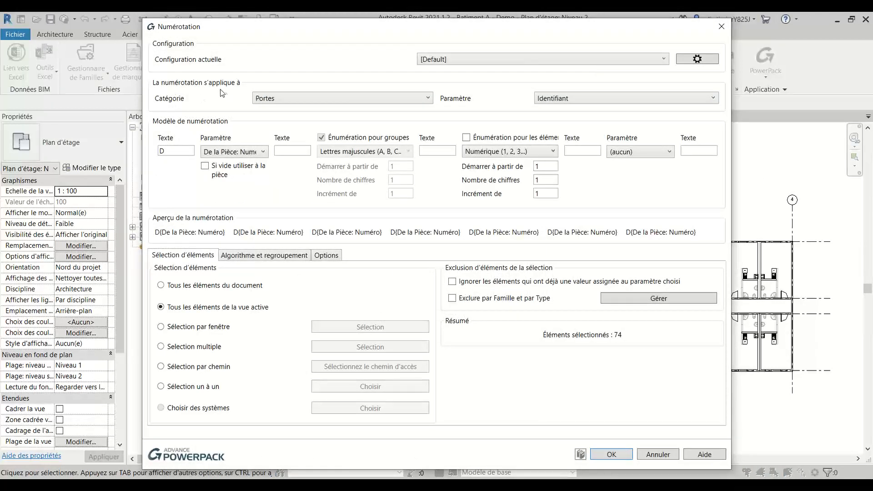
click(325, 98)
scroll(354, 191, up, 1)
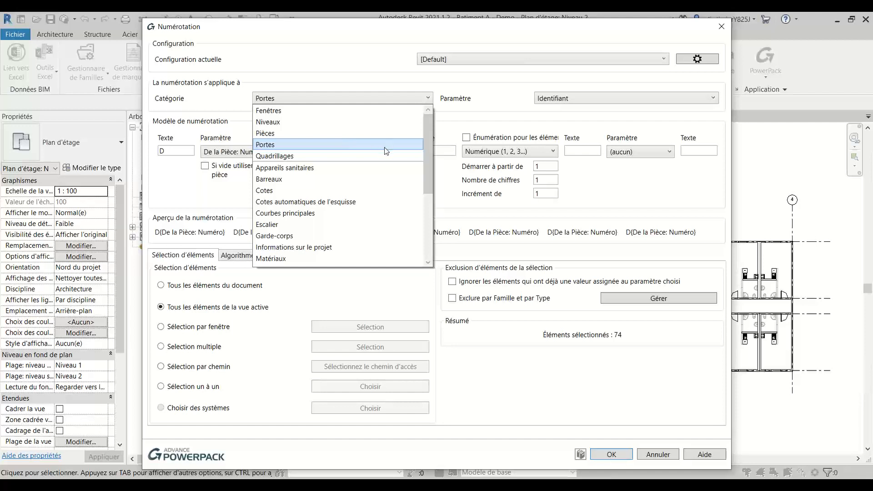
scroll(384, 150, down, 4)
scroll(398, 222, up, 4)
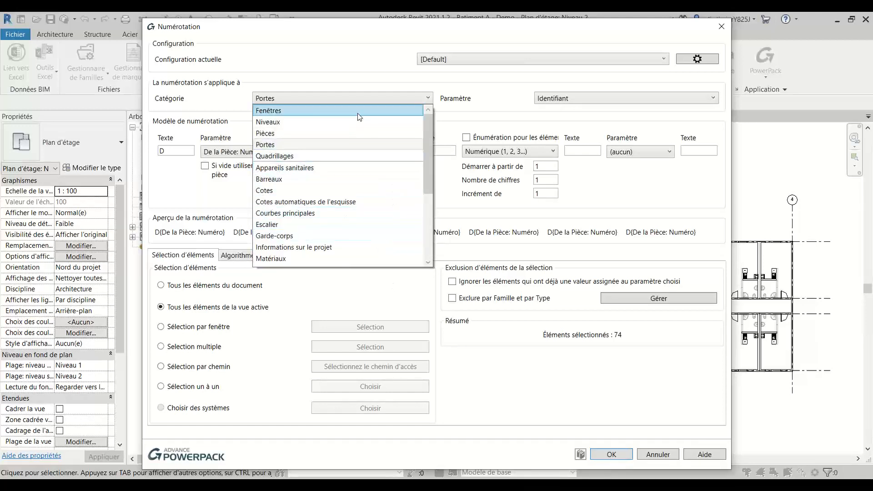
click(382, 144)
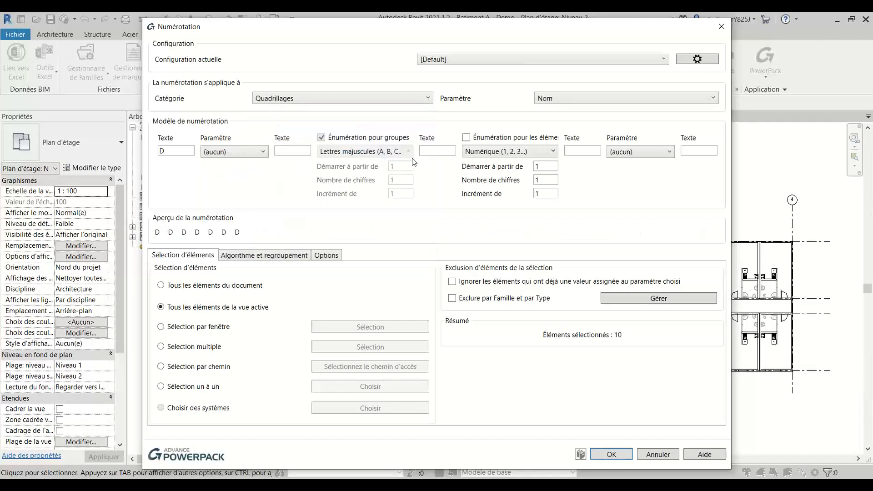
click(691, 104)
click(593, 114)
Clear the D prefix from the numbering model and enable element enumeration in the Numérique (1, 2, 3...) format.
click(169, 148)
key(BackSpace)
click(491, 138)
click(485, 155)
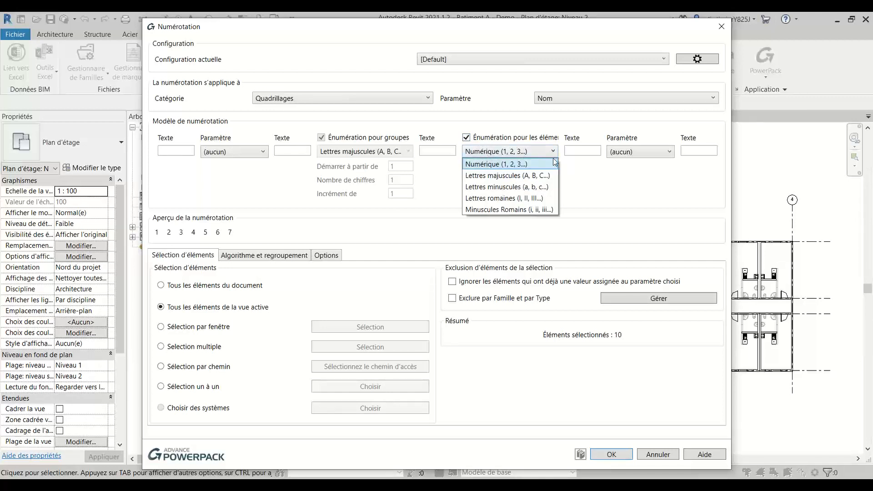
click(525, 159)
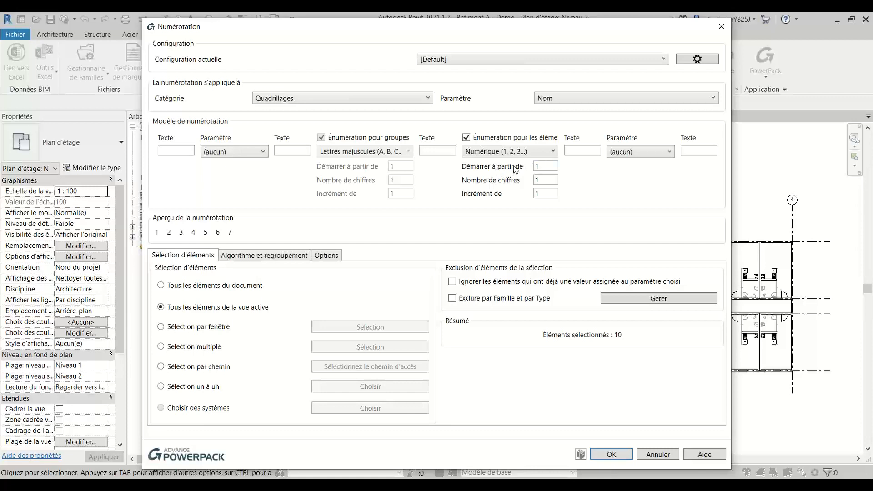
Try a start value of 0 and a digit count of 2 for the element enumeration, resetting each to 1.
click(553, 168)
key(BackSpace)
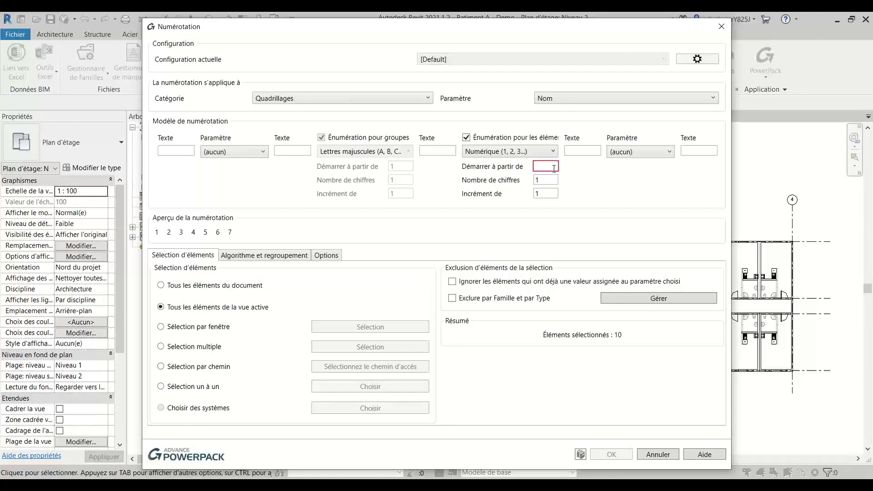
text(0)
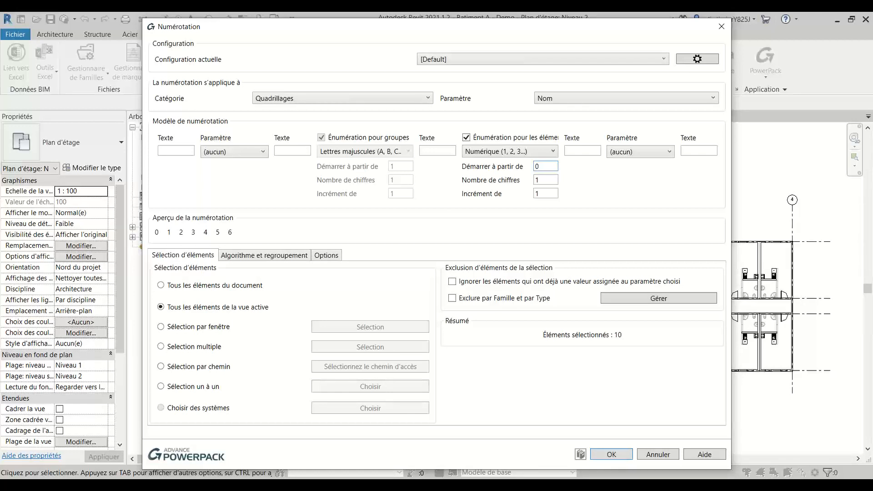
key(BackSpace)
text(1)
key(BackSpace)
text(2)
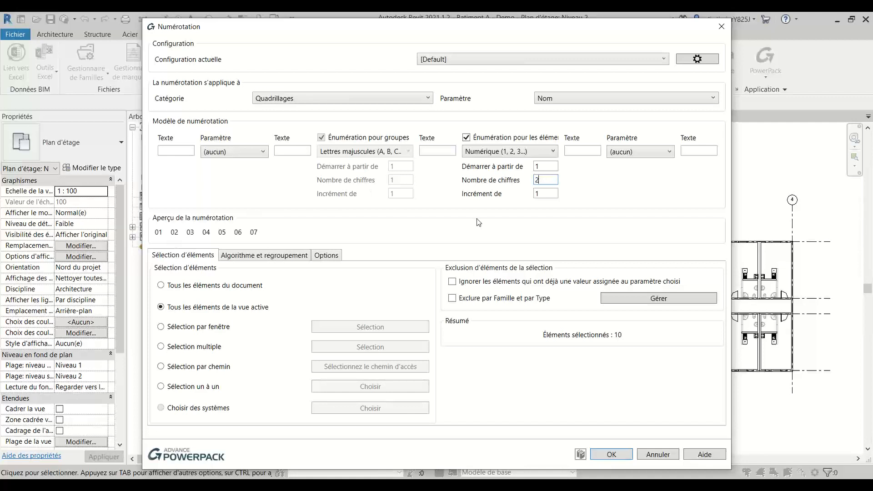
key(BackSpace)
text(1)
Choose window selection as the element scope and enclose the vertical grid lines of the Niveau 2 plan.
click(210, 328)
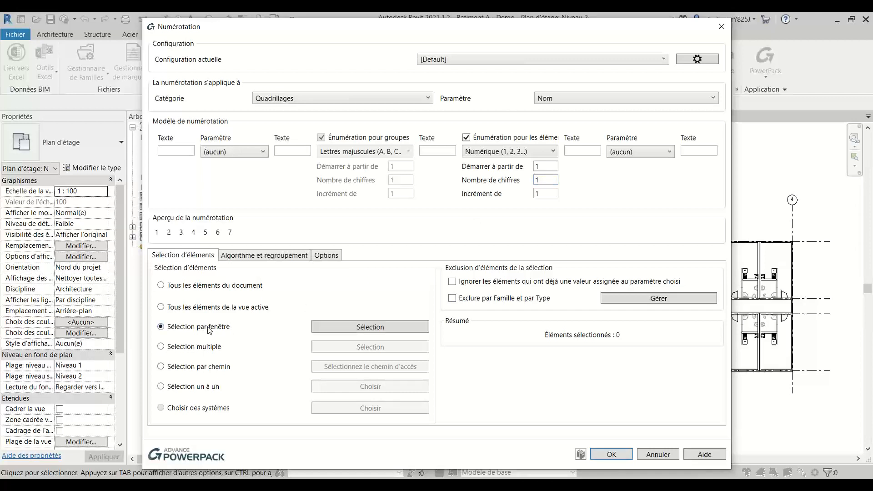
click(386, 330)
drag(315, 171, 805, 419)
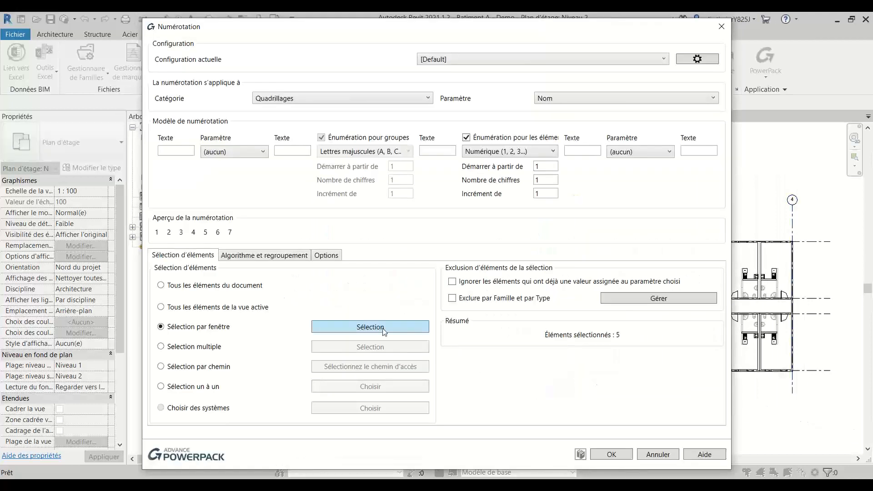
Set the numbering order to Haut-> Bas-> Droite-> Bas and apply the numbering to the selected vertical grids.
click(289, 255)
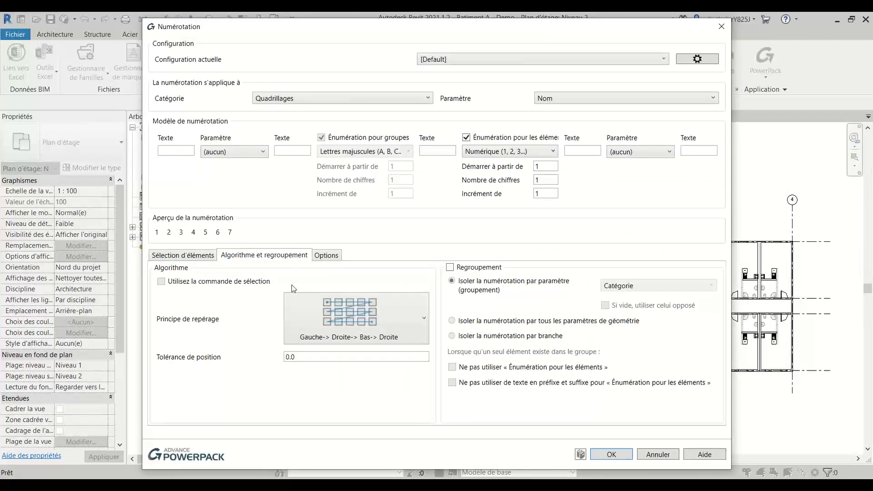
click(398, 324)
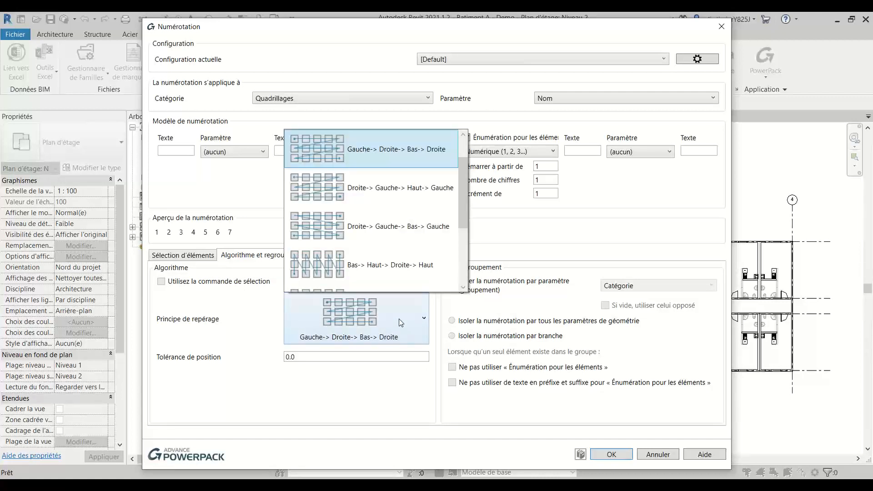
scroll(406, 215, down, 1)
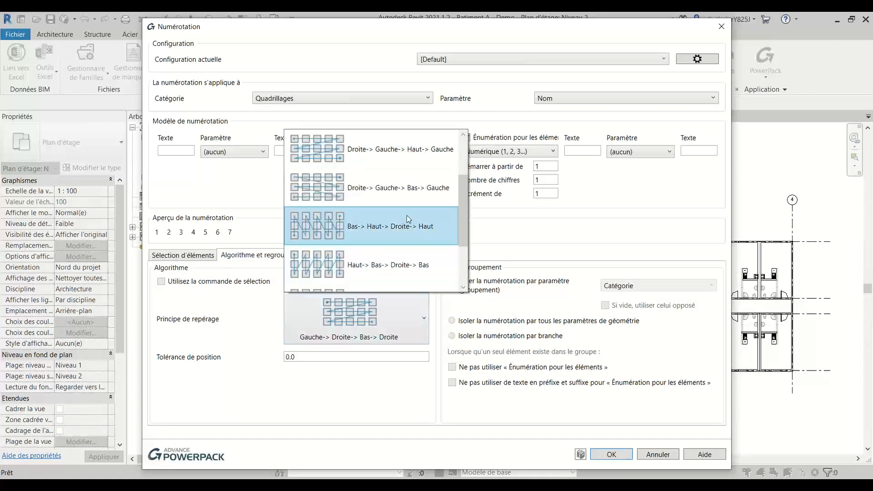
click(418, 273)
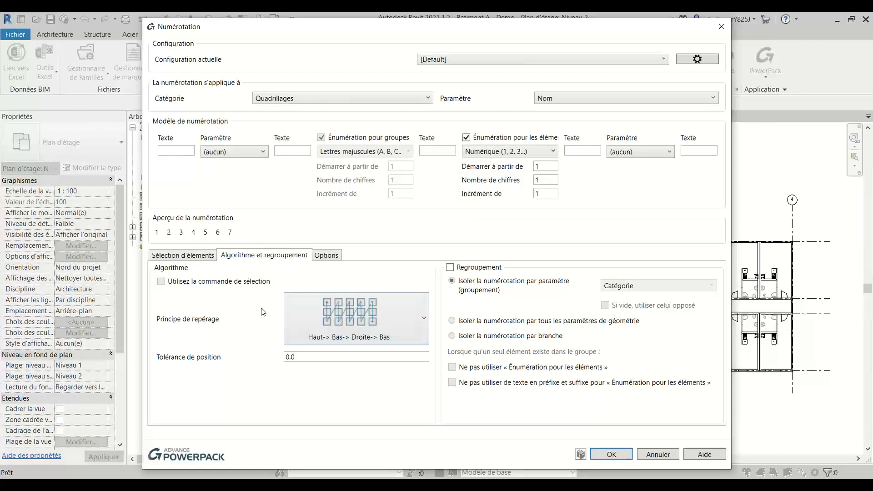
click(611, 454)
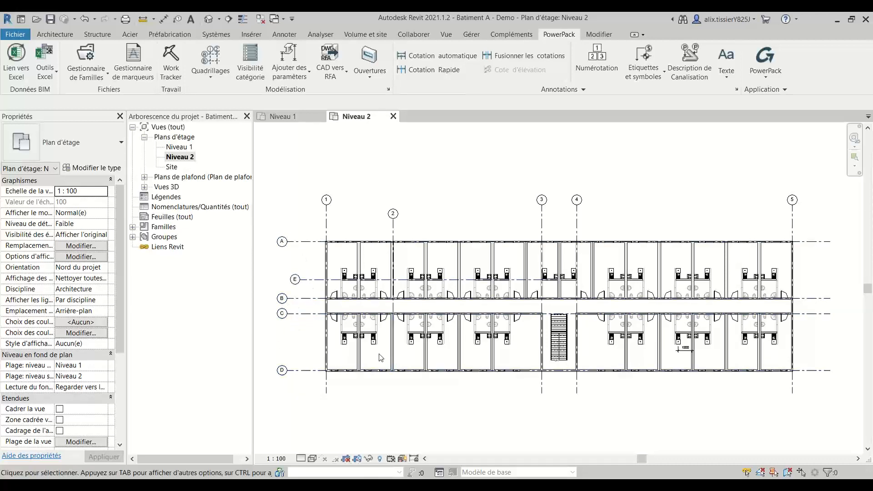
Start a second grid numbering with Lettres majuscules (A, B, C...) enumeration and the Gauche-> Droite-> Bas-> Droite order.
click(590, 72)
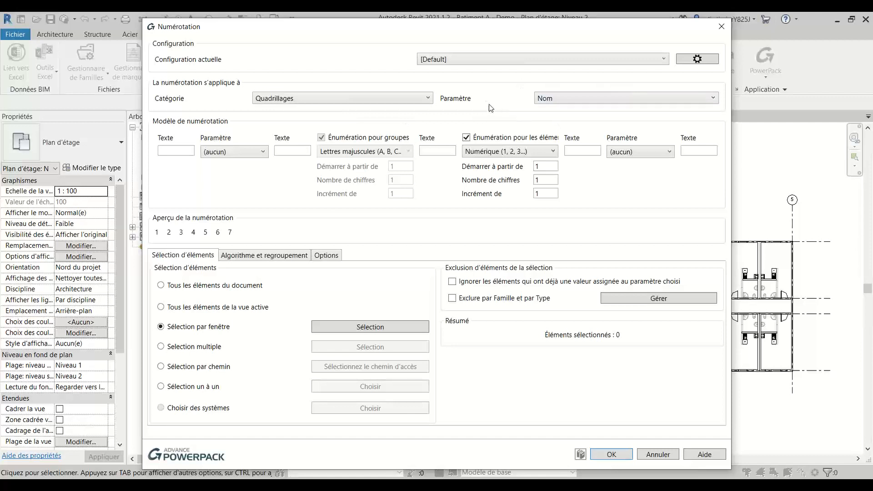
click(511, 152)
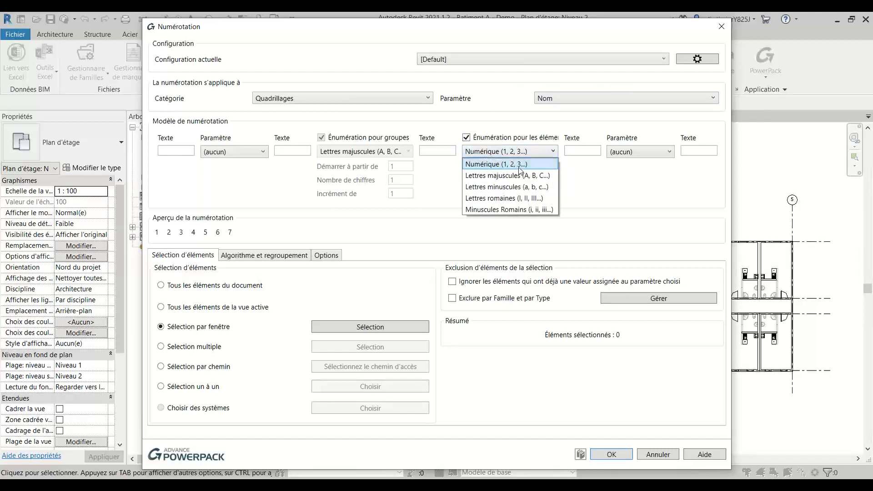
click(529, 178)
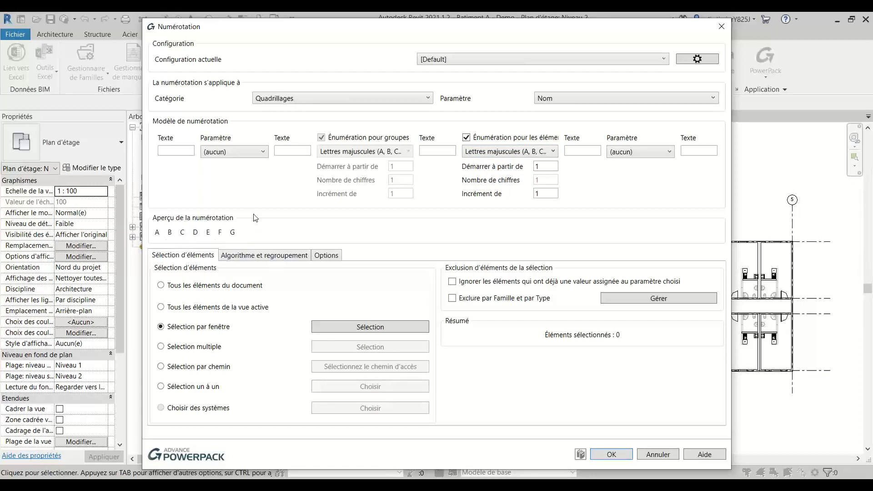
click(250, 257)
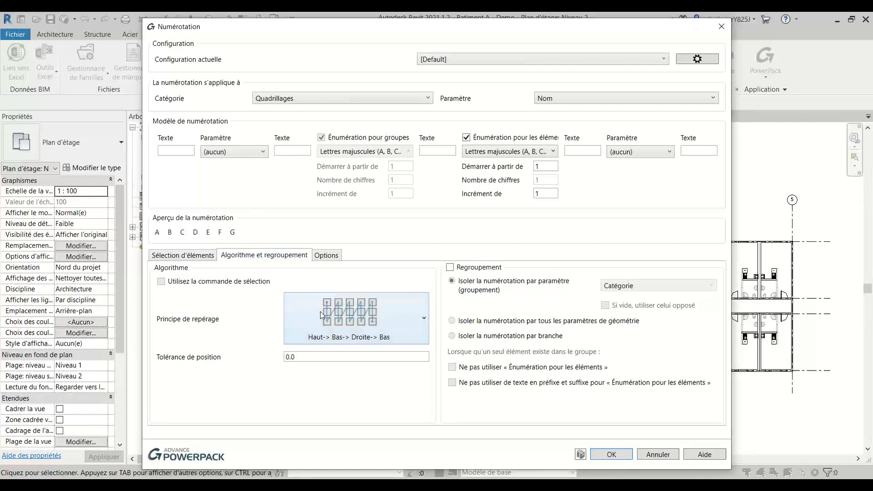
click(375, 296)
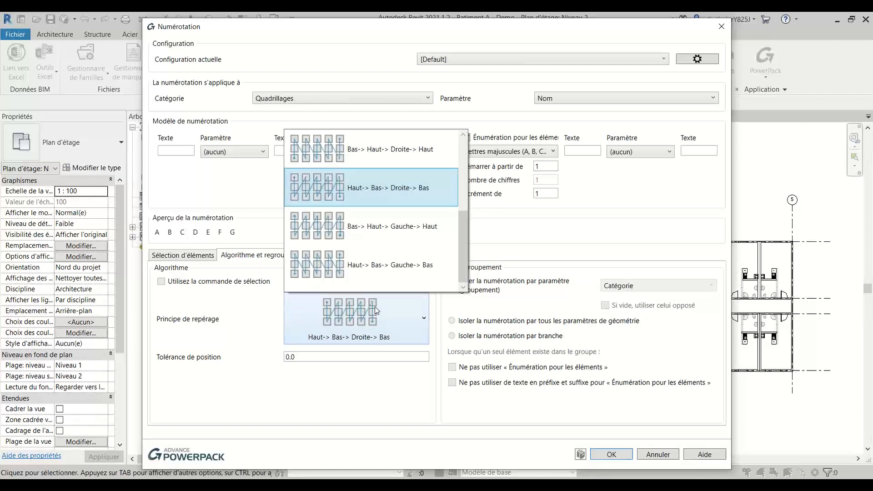
scroll(407, 228, up, 2)
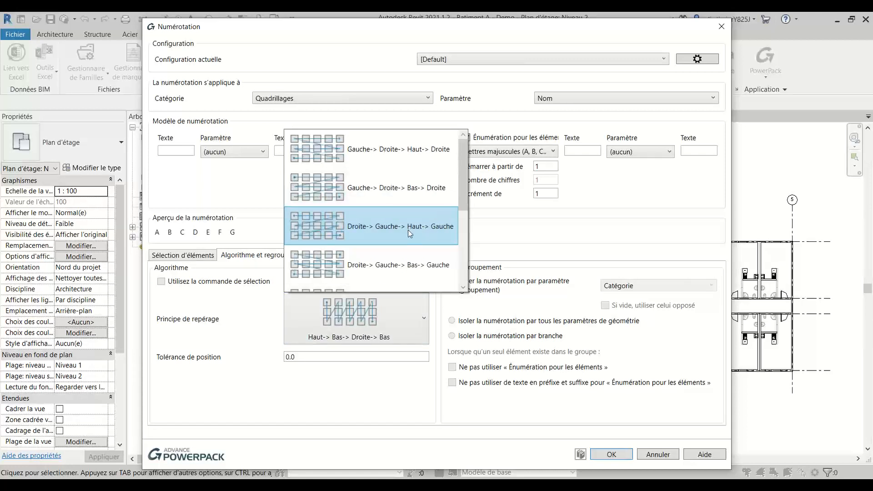
click(414, 196)
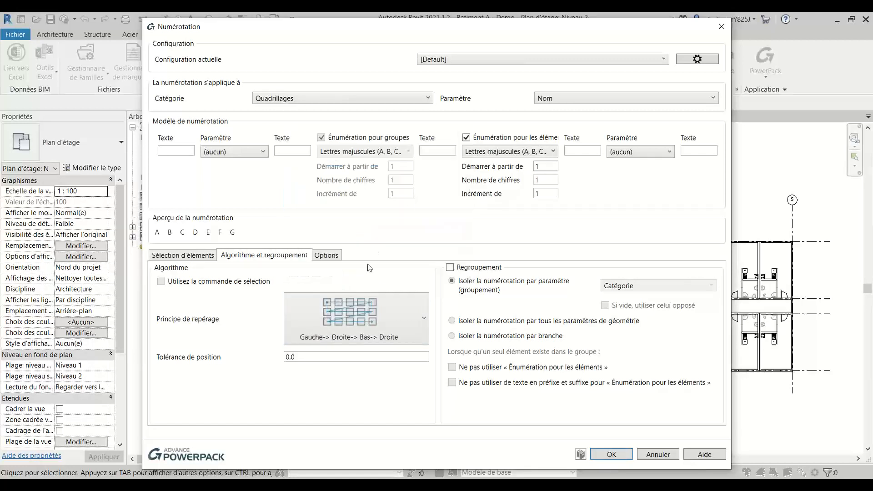
Select the horizontal grid lines of the plan with a window and apply the letter numbering to them.
click(191, 255)
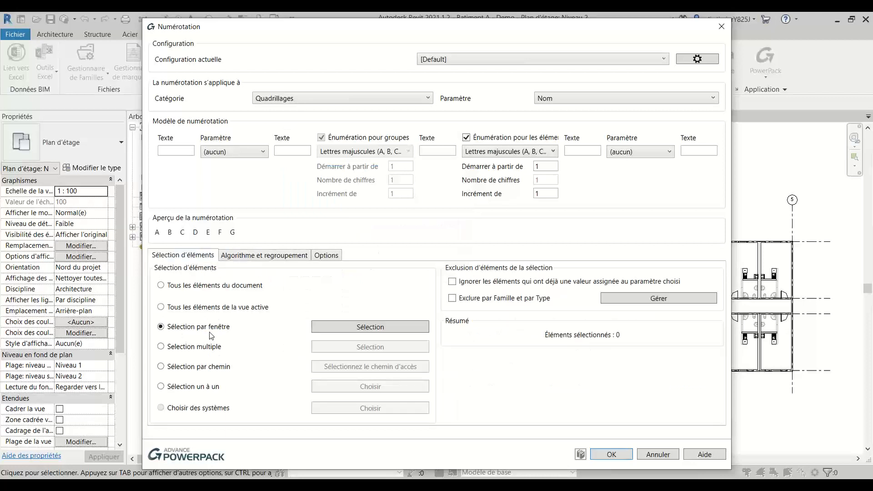
click(366, 326)
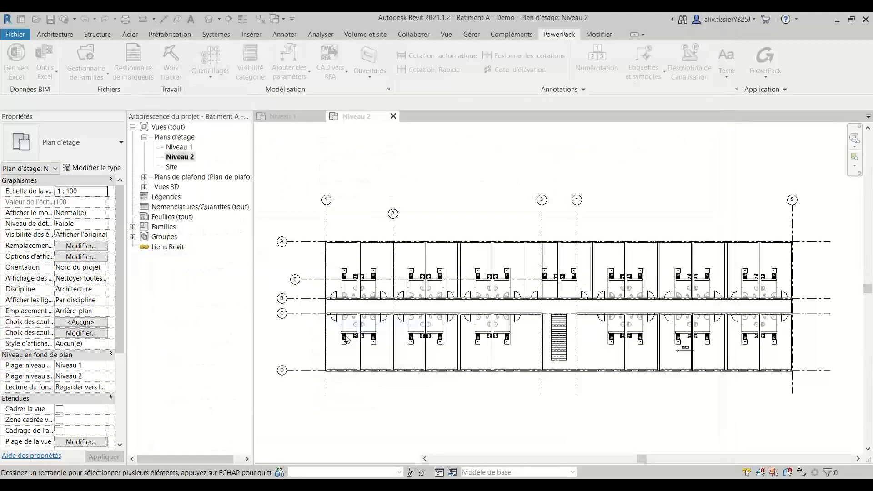
drag(260, 221, 852, 387)
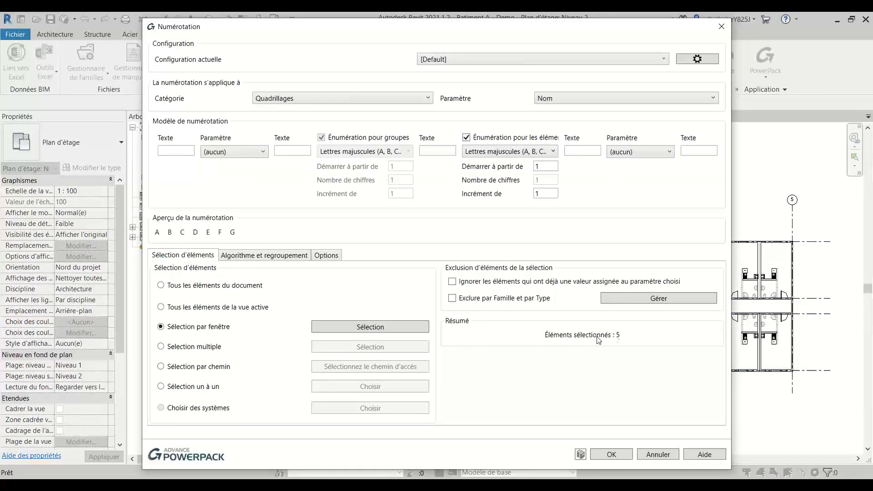
click(610, 454)
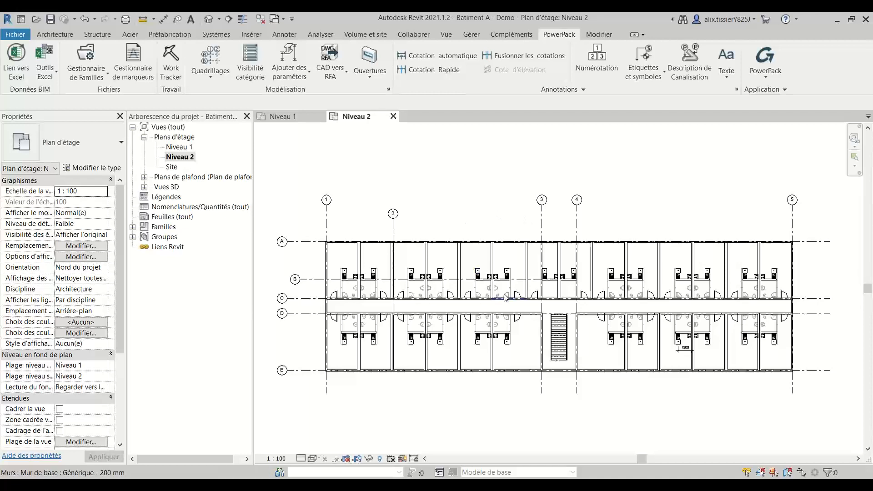
key(alt+Tab)
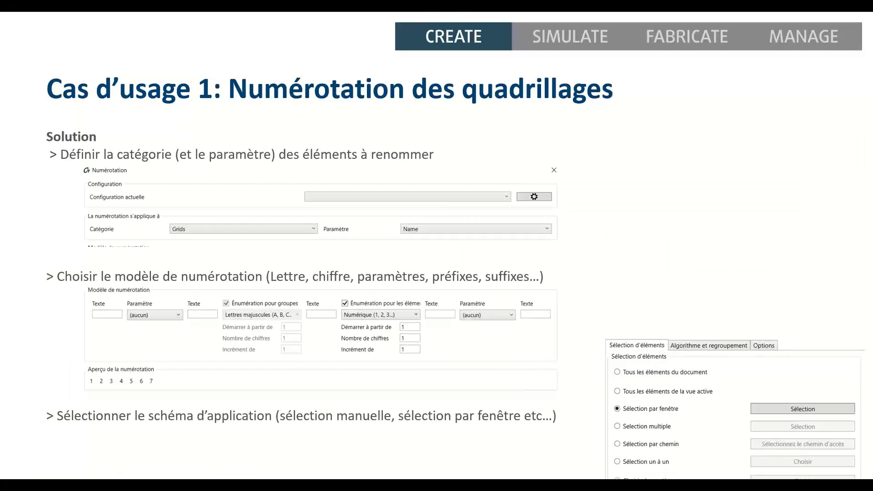
key(Right)
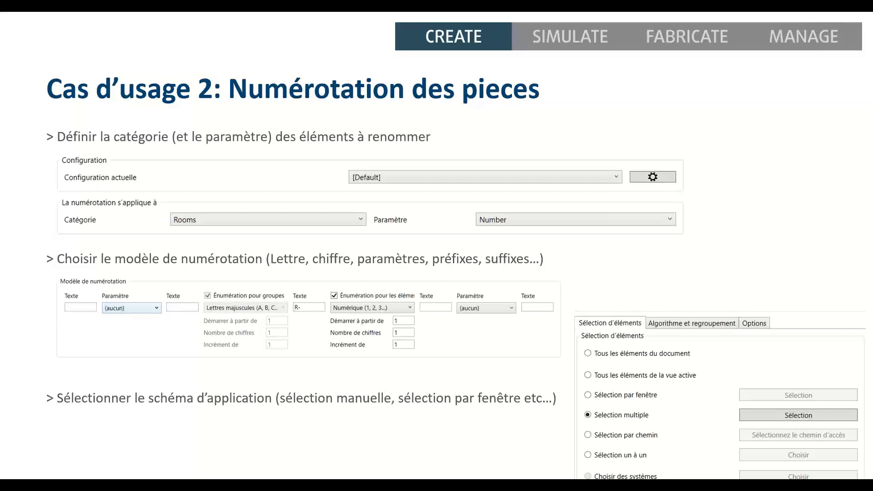
Switch back to Revit and tag all untagged rooms in the Niveau 2 view with the Etiquettes de pièces category.
key(alt+Tab)
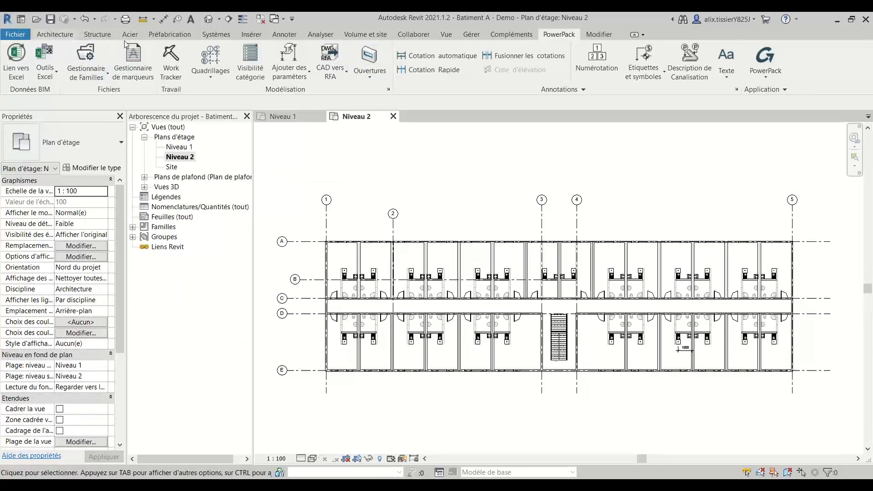
click(277, 34)
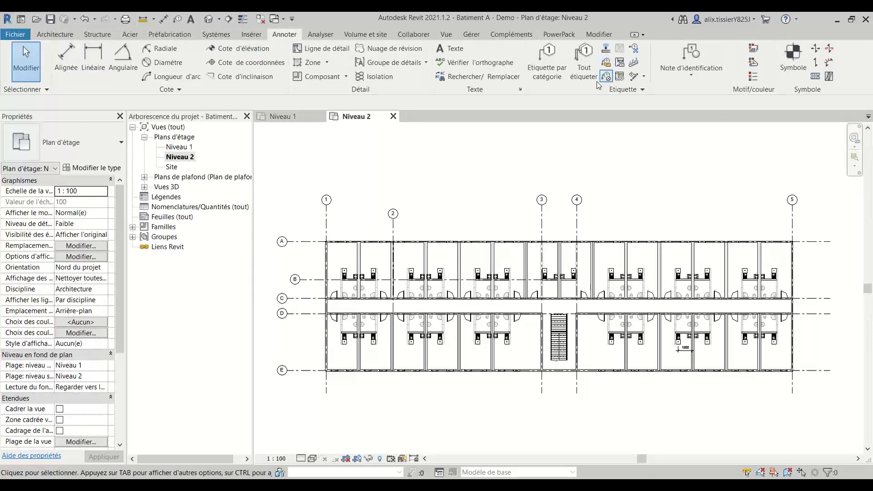
click(584, 64)
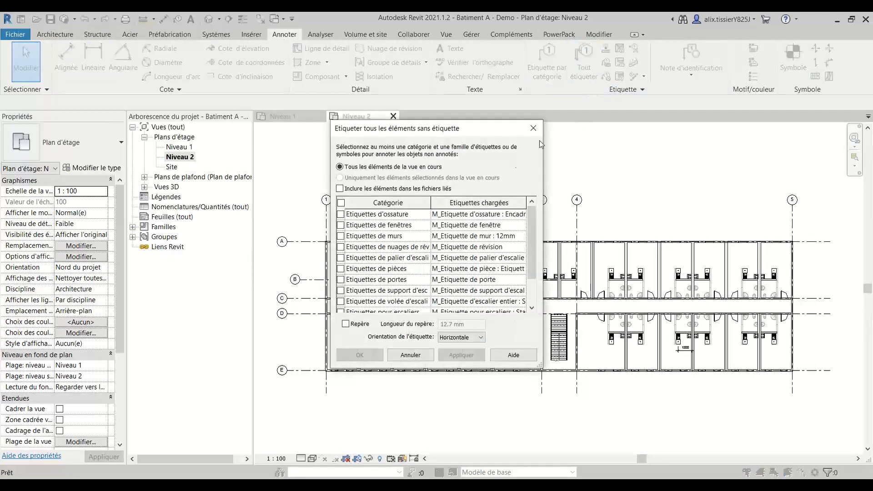
click(395, 269)
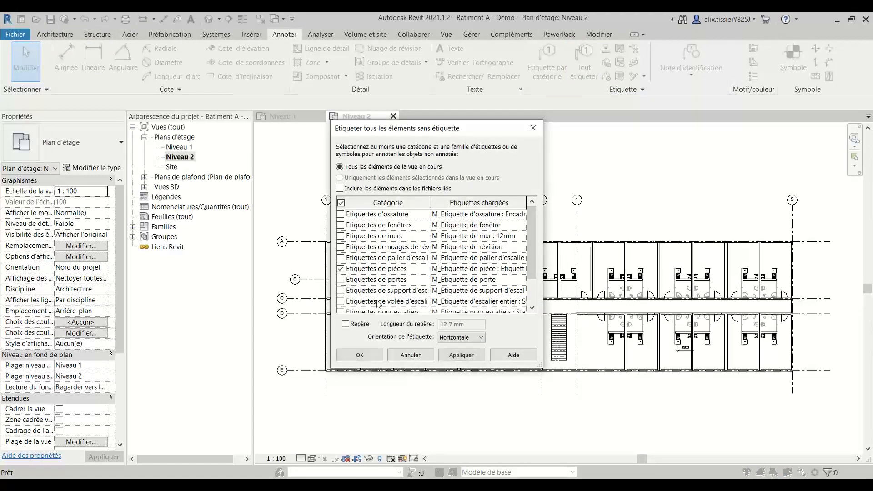
click(359, 355)
scroll(458, 260, up, 3)
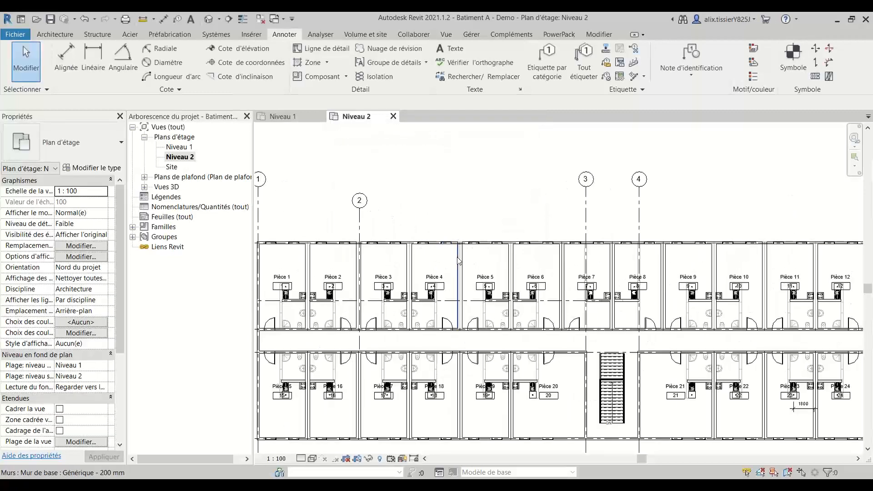
Start a new PowerPack numbering for the Pièces category and target its Nom parameter.
scroll(332, 354, up, 3)
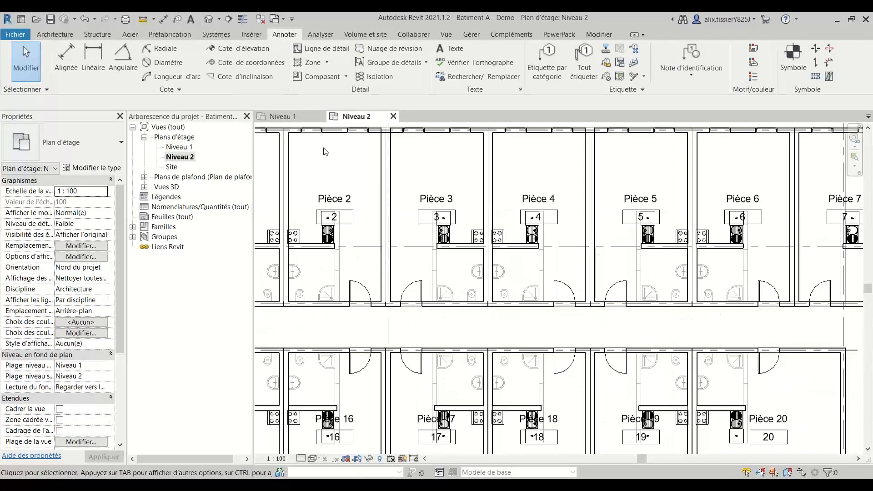
middle_drag(365, 167, 501, 183)
scroll(501, 183, down, 1)
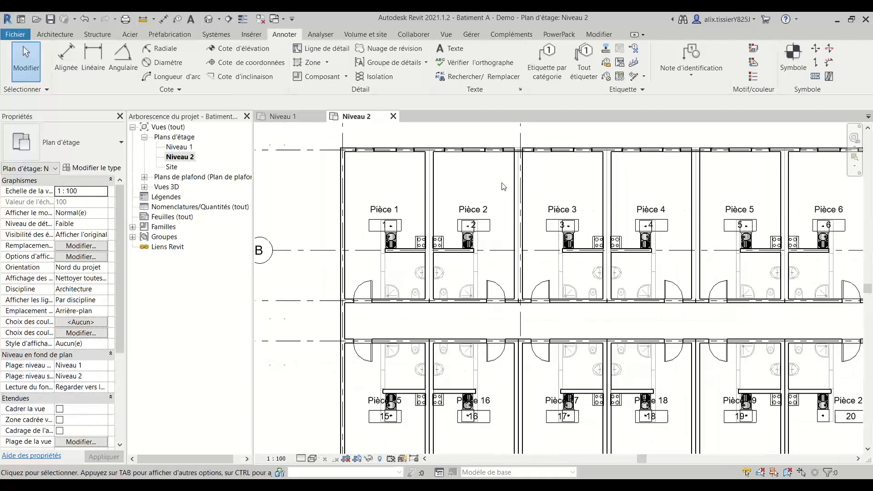
scroll(502, 196, down, 3)
scroll(308, 402, down, 1)
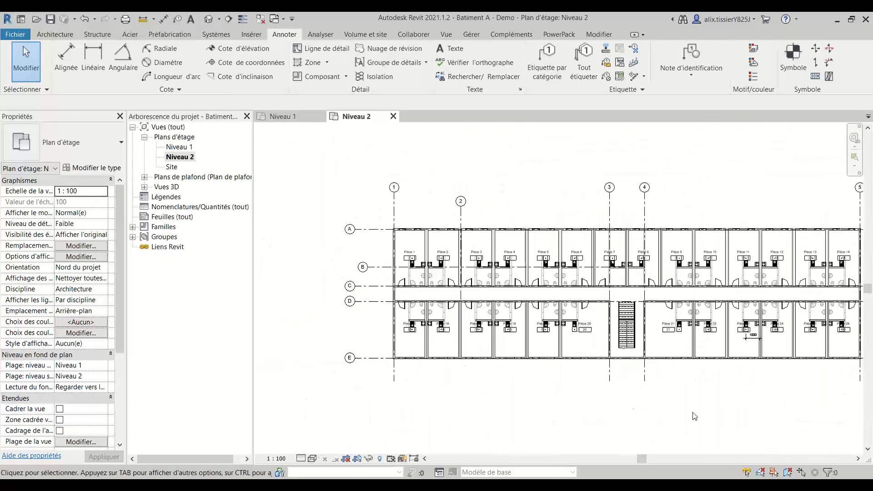
middle_drag(691, 413, 627, 421)
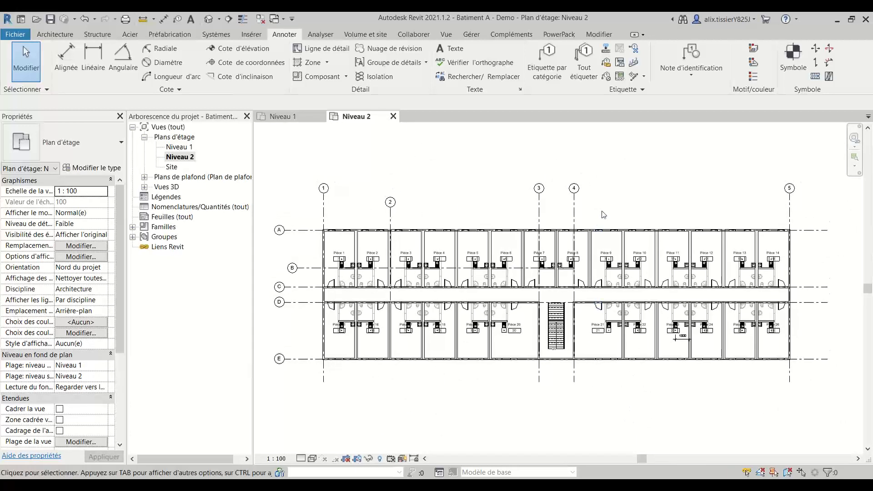
click(563, 34)
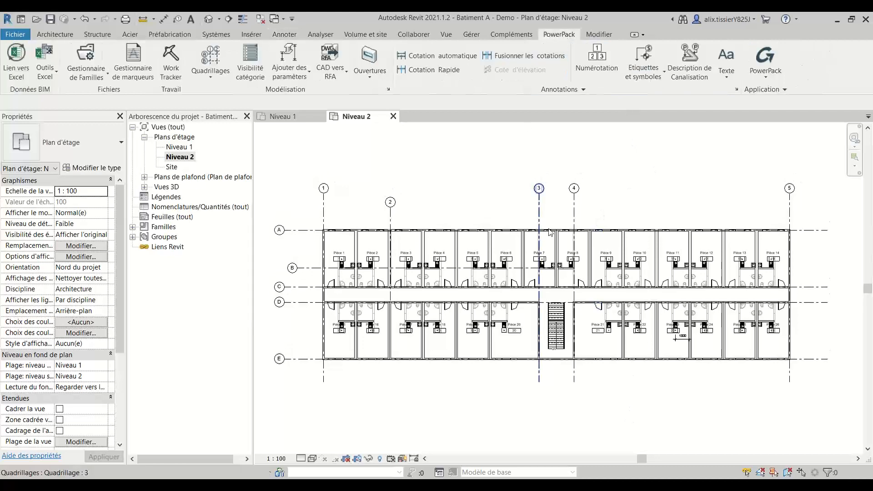
click(602, 68)
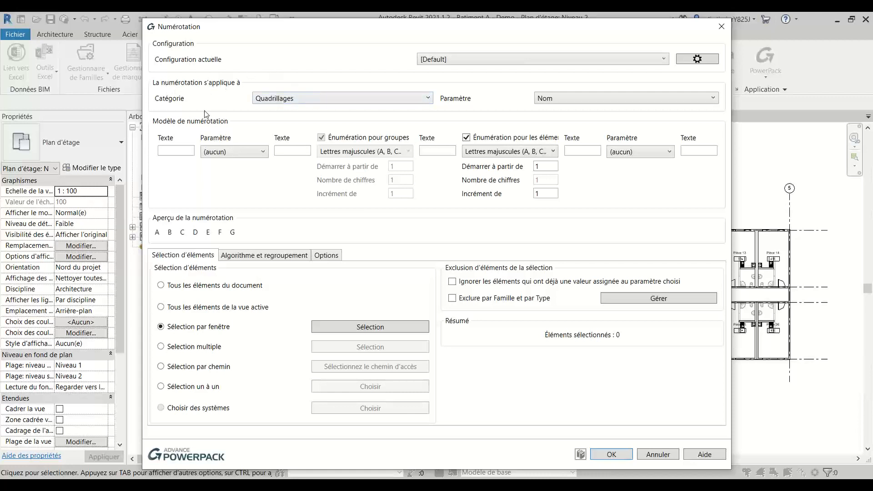
click(319, 97)
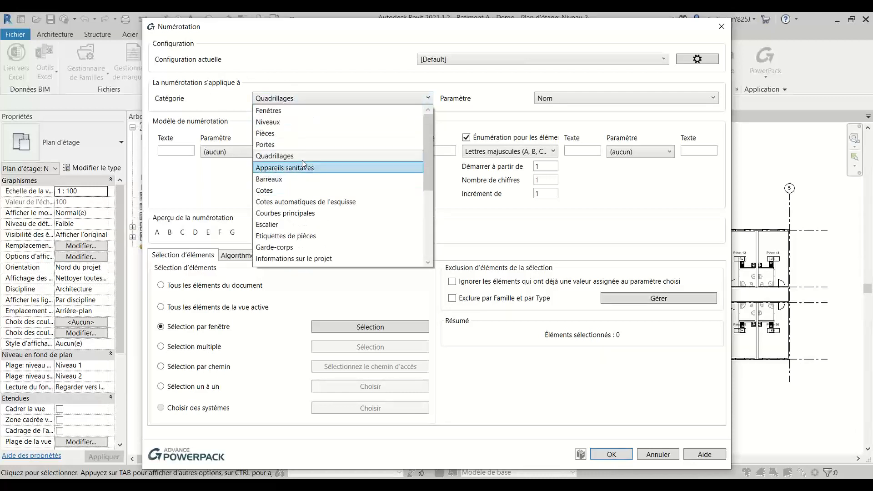
click(282, 133)
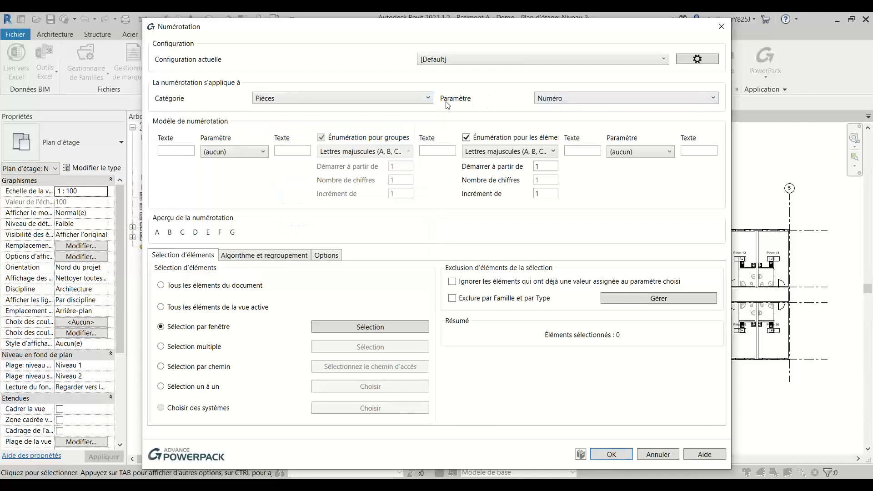
click(572, 99)
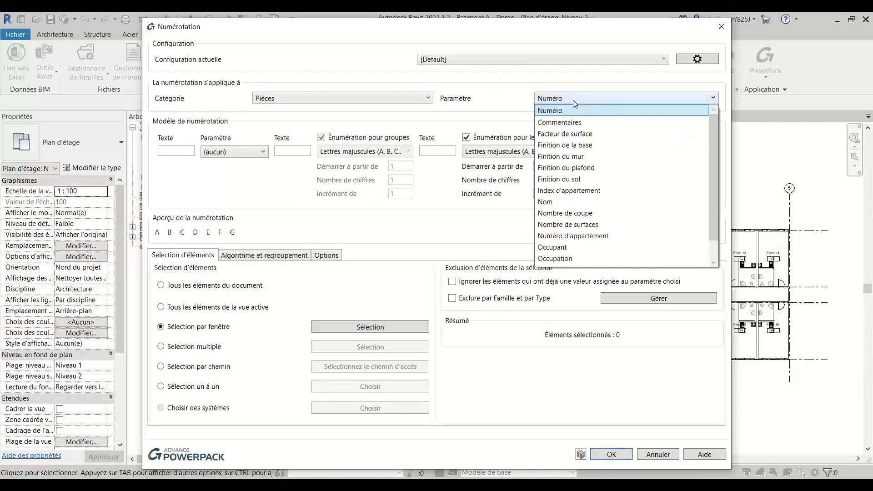
click(602, 203)
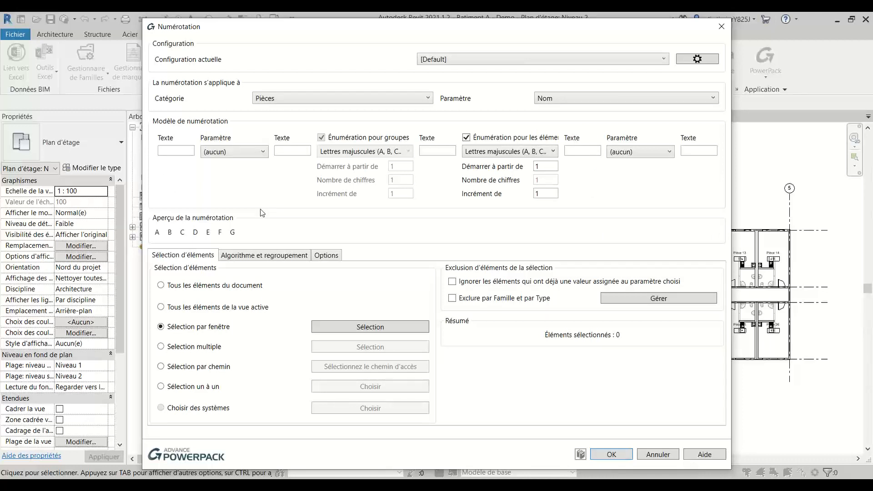
Name all rooms in the active view with the prefix "Room " followed by Numérique (1, 2, 3...) enumeration.
click(186, 151)
text(Room)
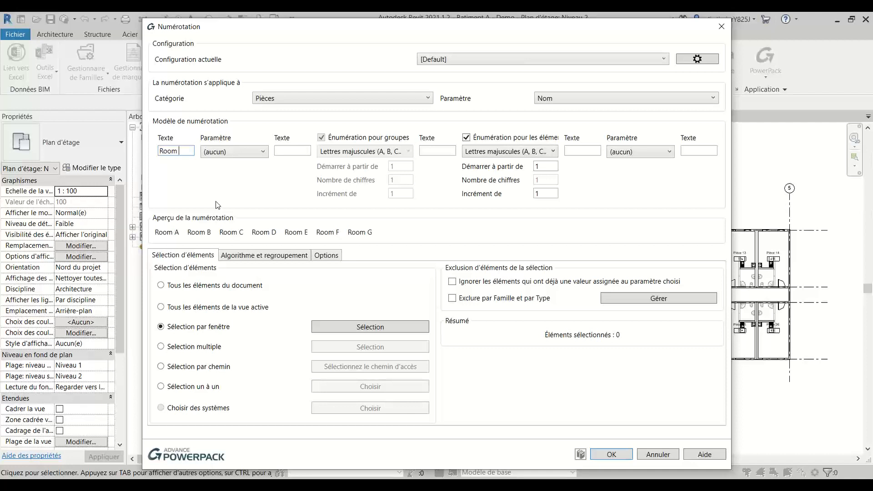
click(491, 154)
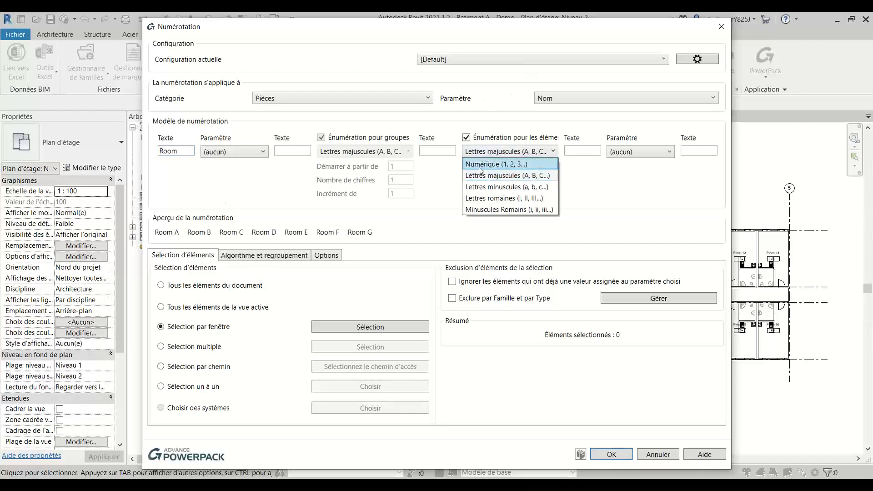
click(481, 165)
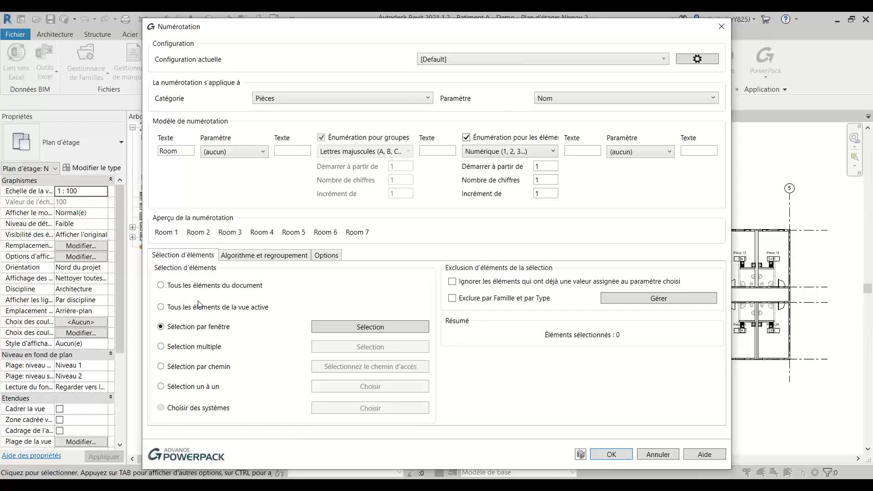
click(186, 308)
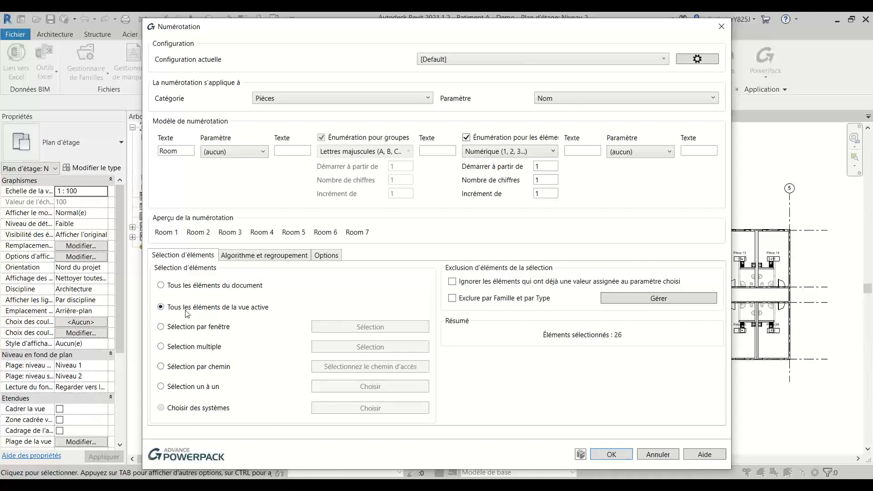
click(609, 454)
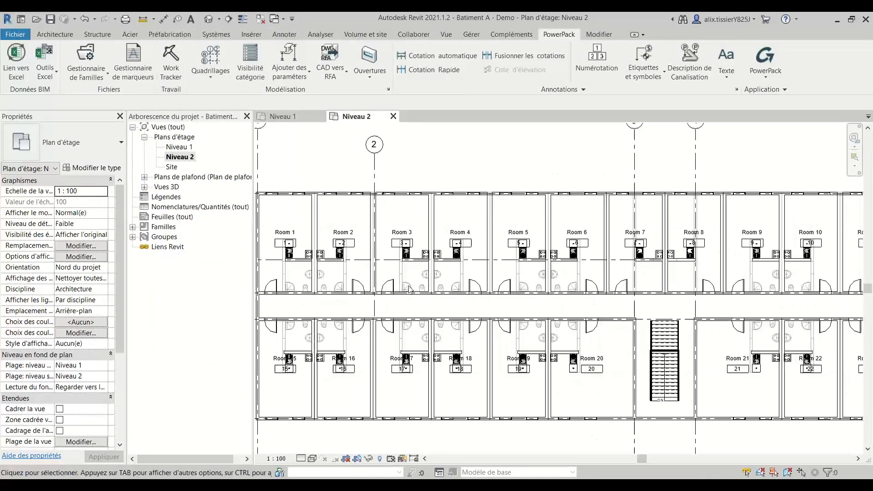
Examine the room names on the plan and the positioning principle in the numbering algorithm settings.
scroll(414, 281, up, 2)
middle_drag(492, 315, 513, 310)
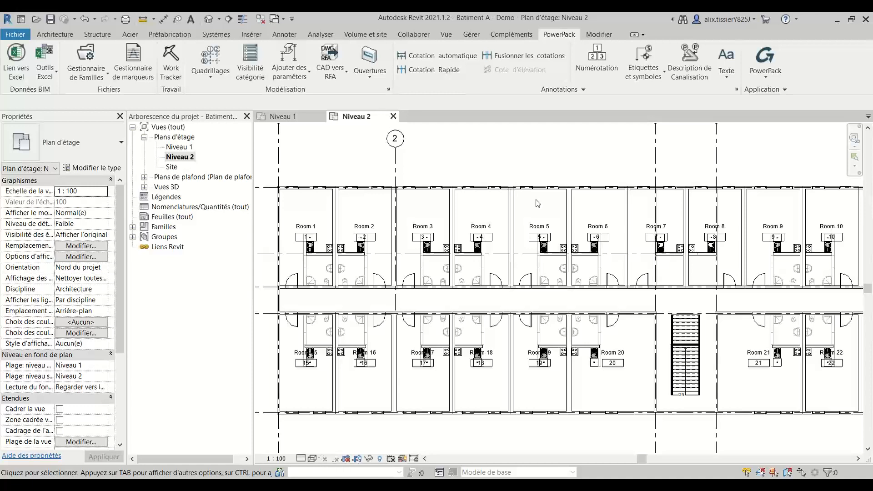
scroll(459, 206, down, 2)
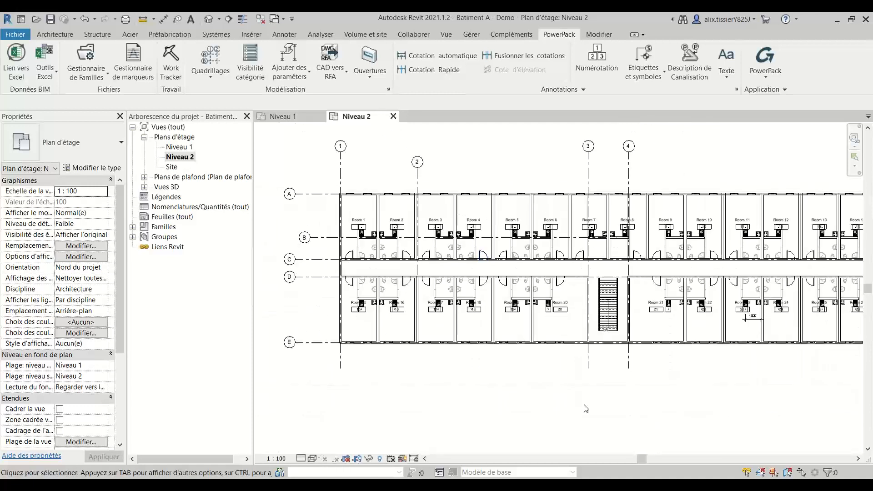
middle_drag(653, 403, 585, 376)
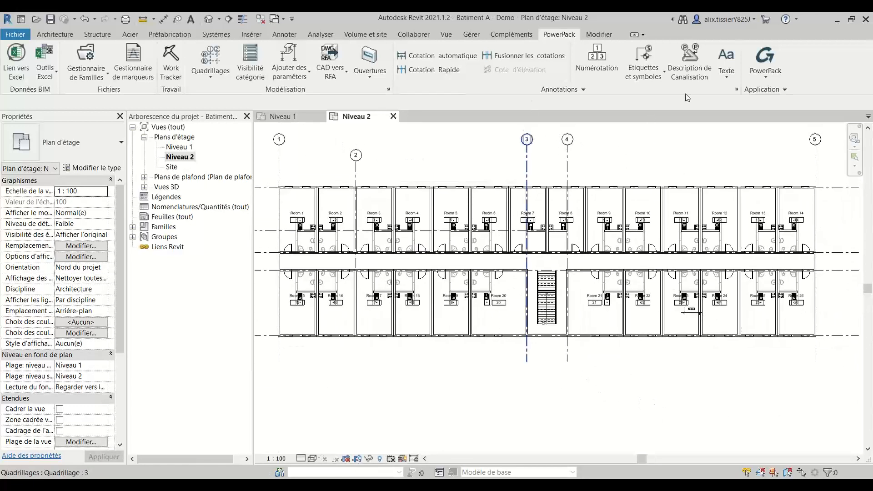
click(598, 63)
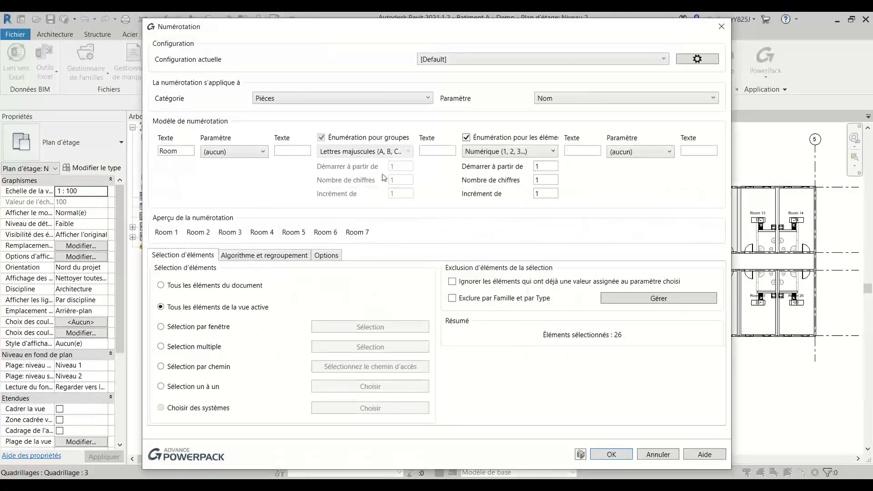
click(295, 257)
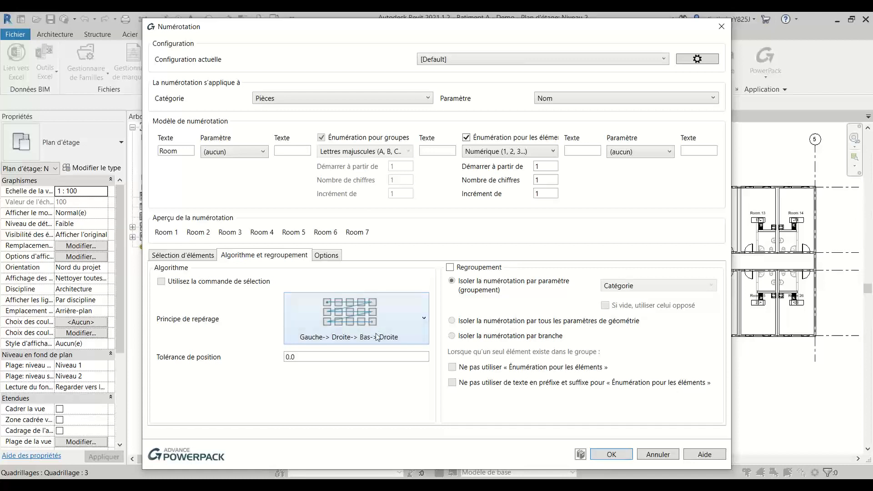
click(718, 31)
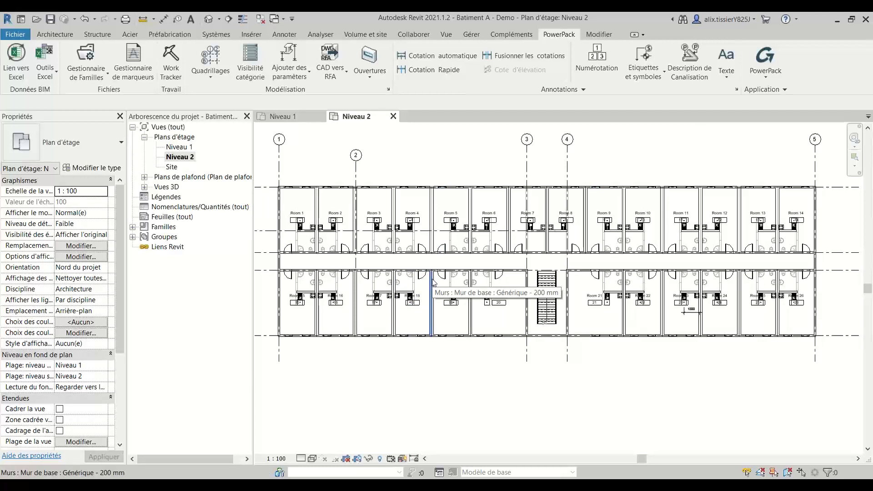
Start another room numbering that targets the Numéro parameter with the prefix R-.
click(596, 57)
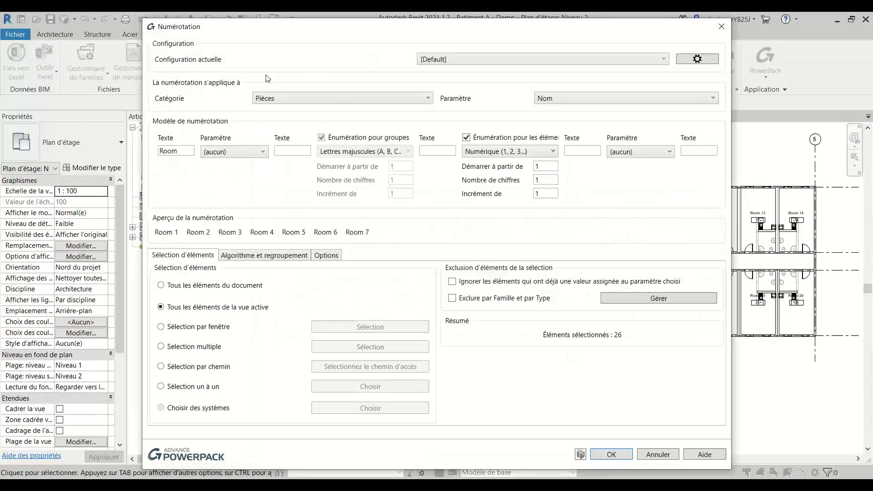
click(582, 98)
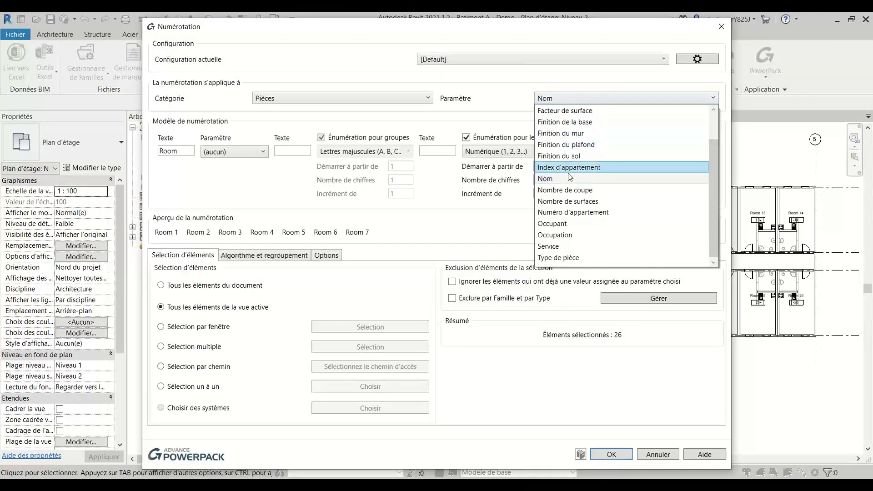
scroll(609, 230, up, 2)
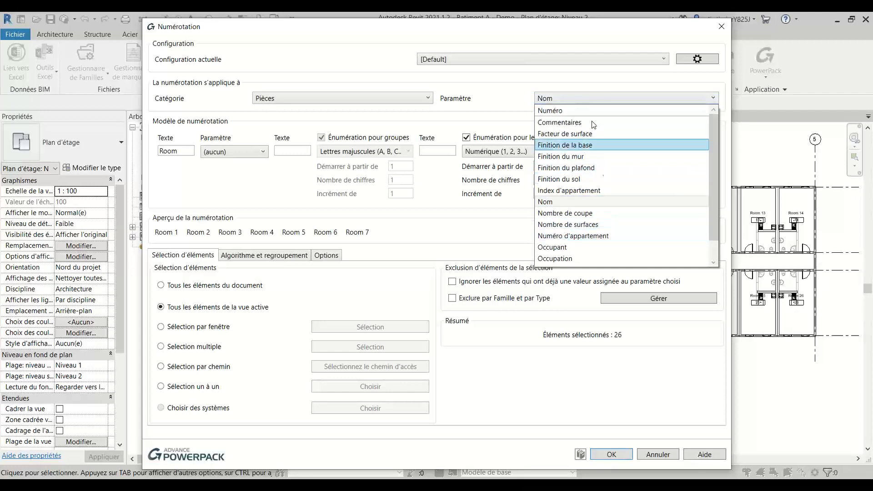
click(574, 112)
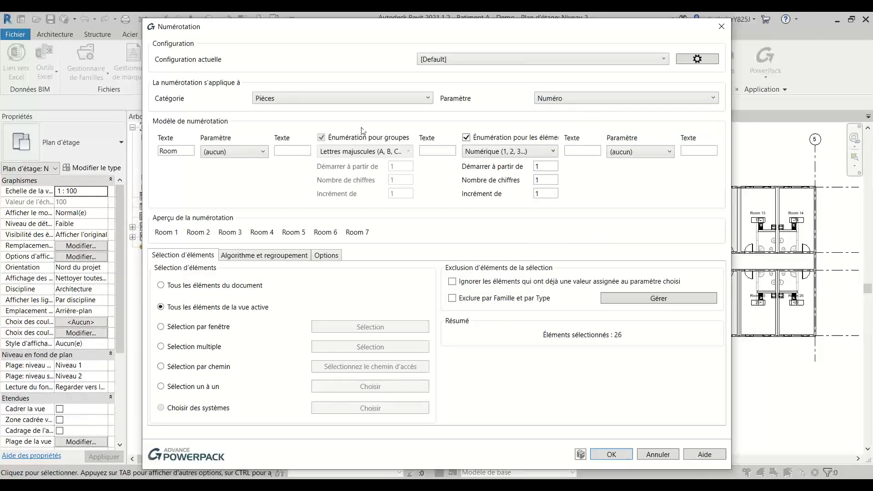
drag(189, 147, 160, 169)
key(BackSpace)
text(R-)
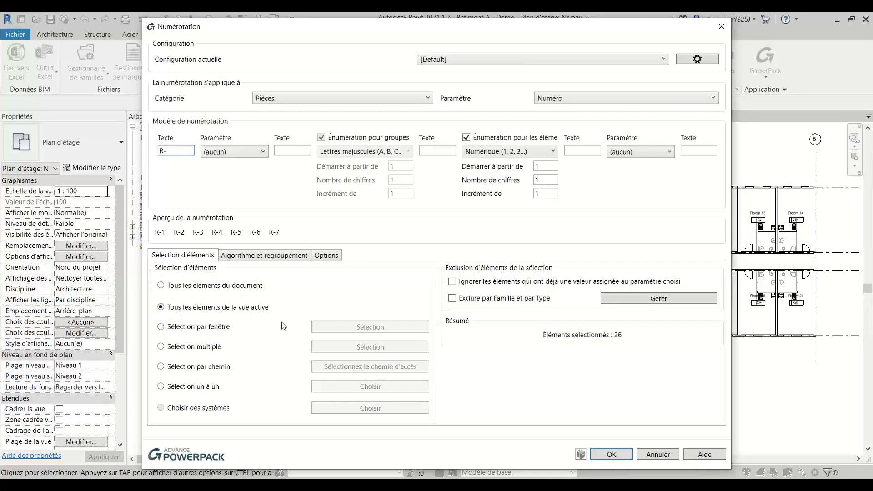
Check the numbering algorithm and element selection, and apply the R- numbering to all rooms of the active view.
click(276, 258)
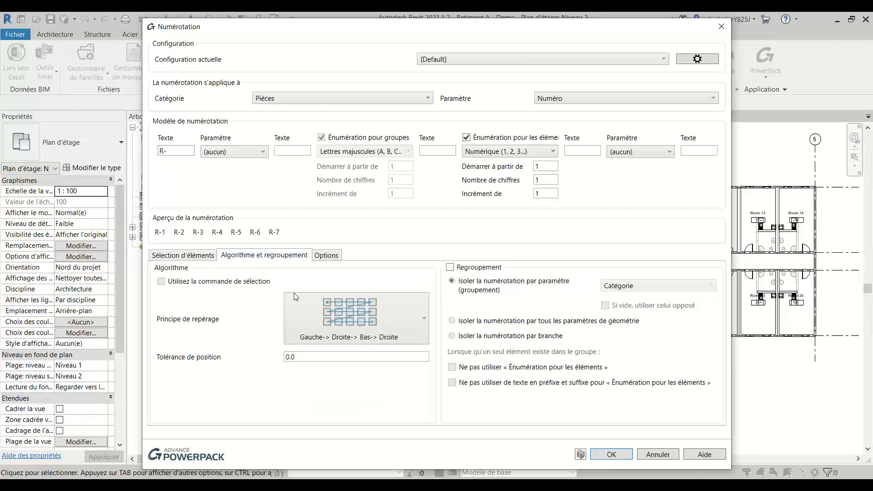
click(170, 257)
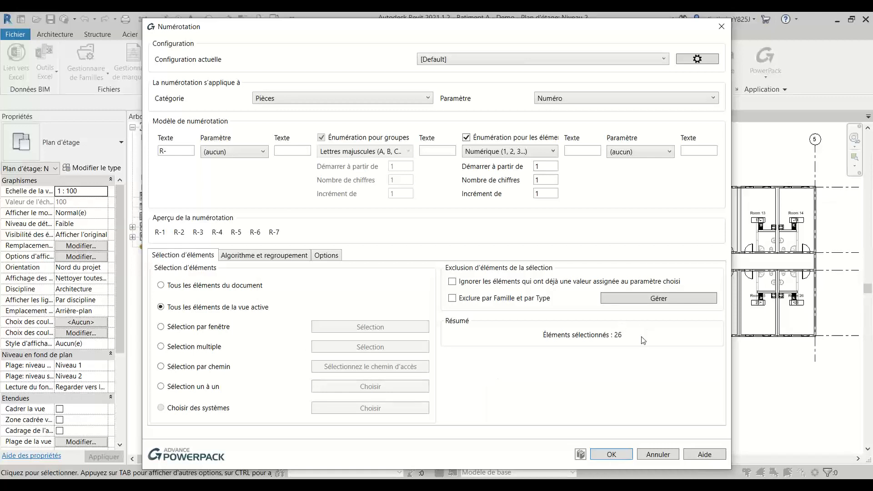
click(612, 454)
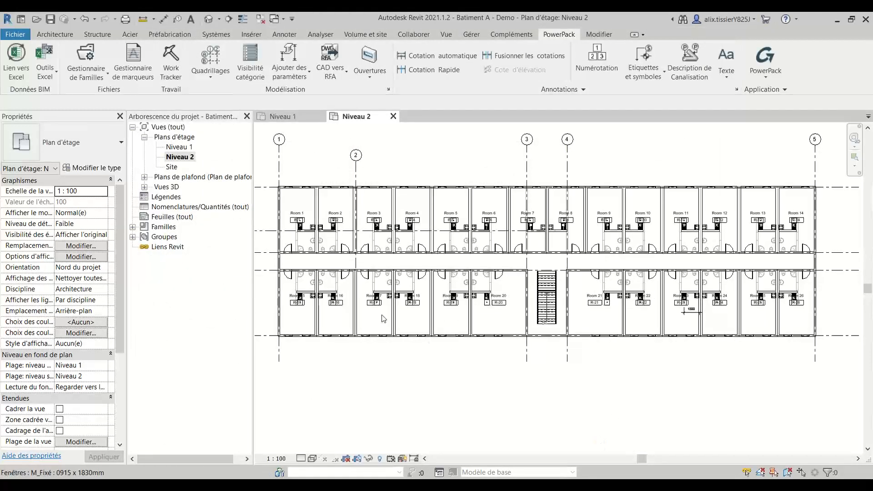
Start another room numbering for the Numéro parameter with the prefix P- and set the element selection to Selection multiple.
scroll(305, 232, up, 5)
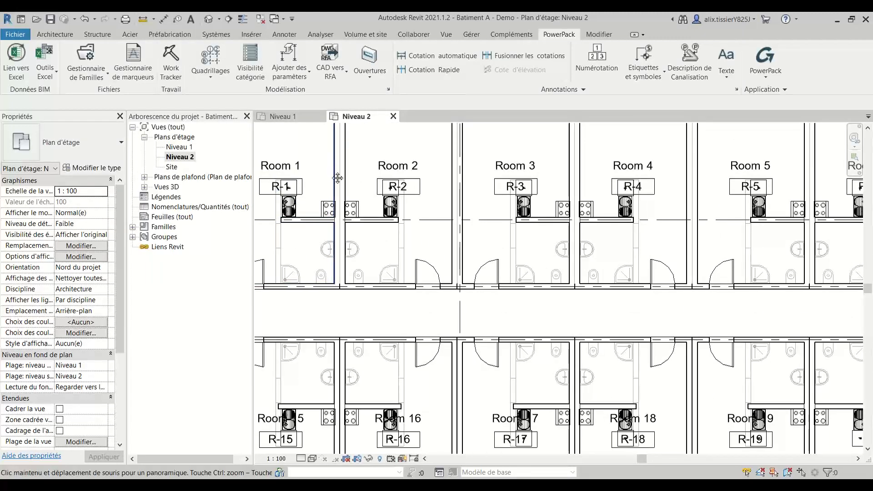
middle_drag(343, 179, 403, 210)
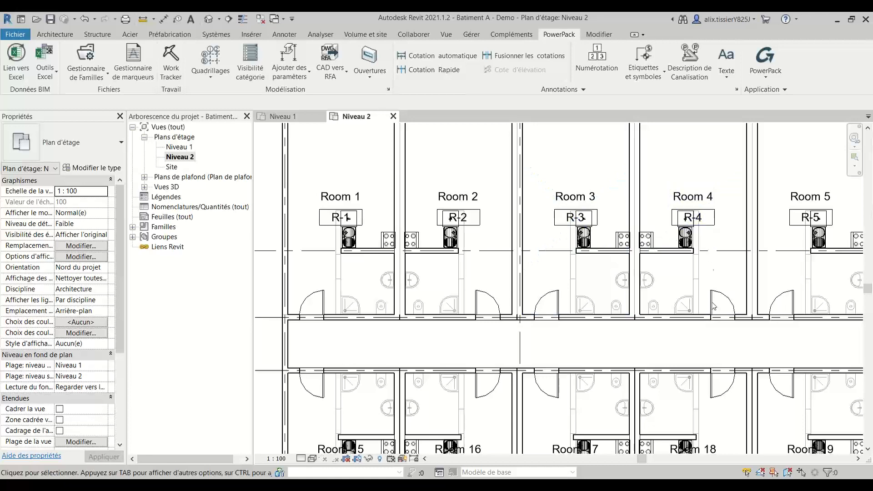
scroll(551, 349, down, 5)
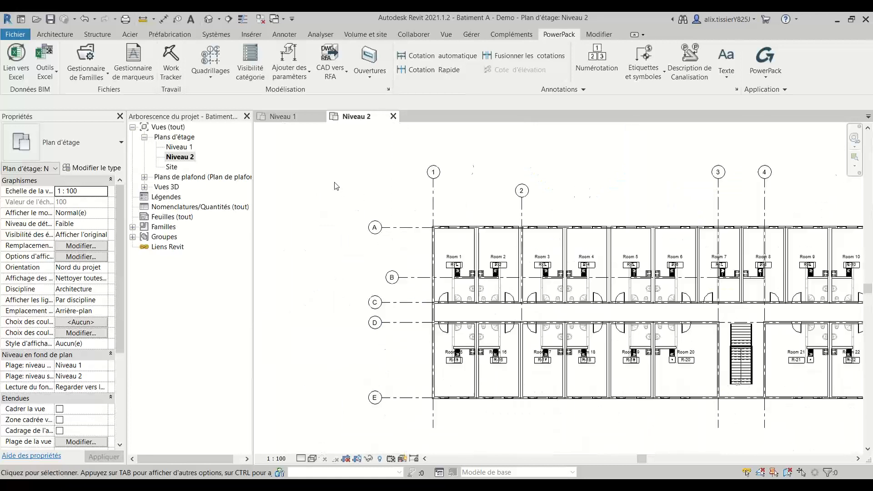
scroll(335, 186, down, 4)
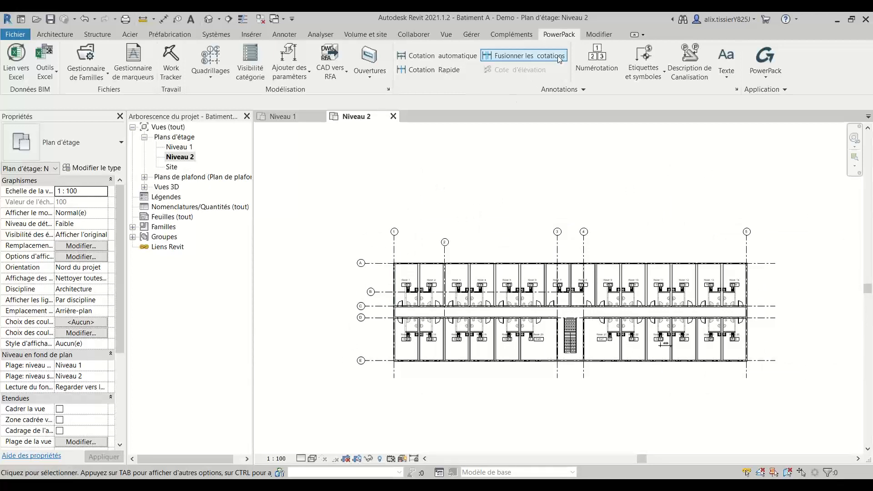
click(597, 58)
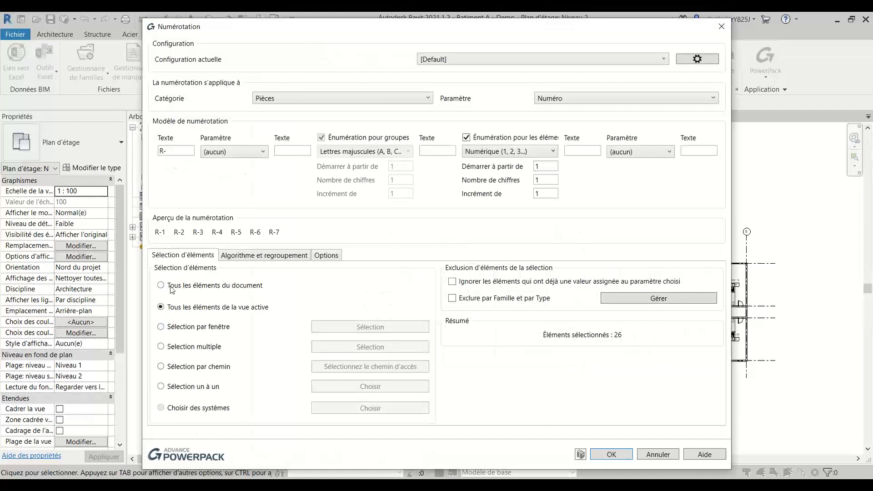
click(194, 331)
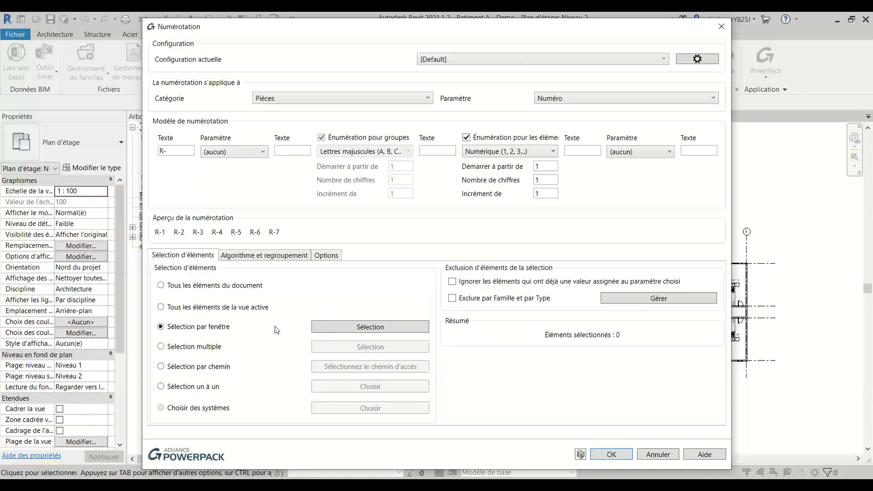
key(BackSpace)
key(BackSpace)
text(P-)
click(199, 347)
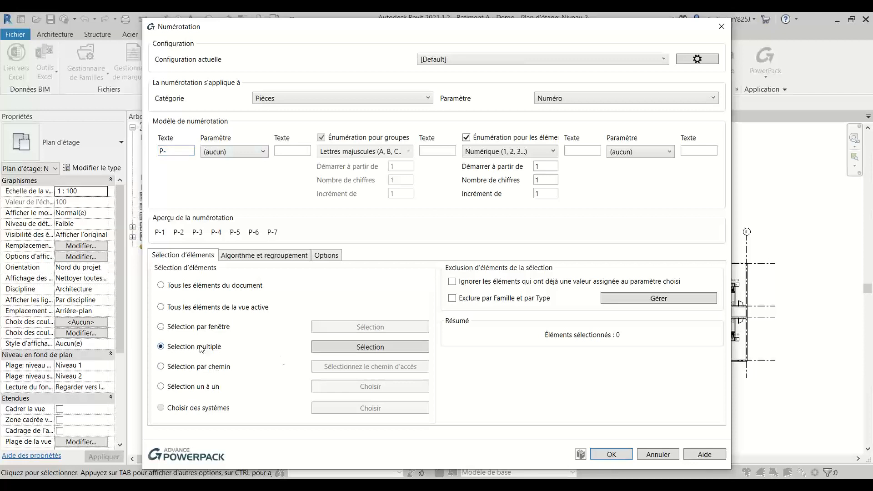
Pick Room 1, Room 2 and Room 3 on the plan and apply the P- numbering to them.
click(370, 347)
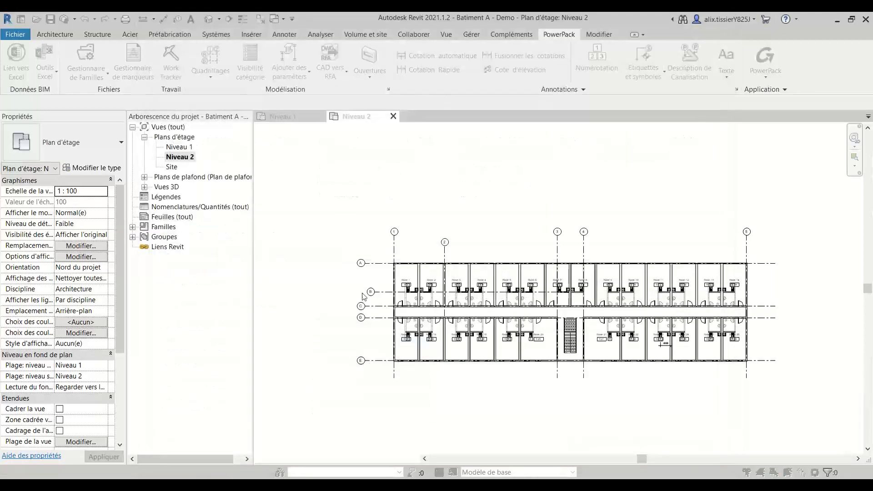
scroll(427, 268, up, 4)
click(427, 263)
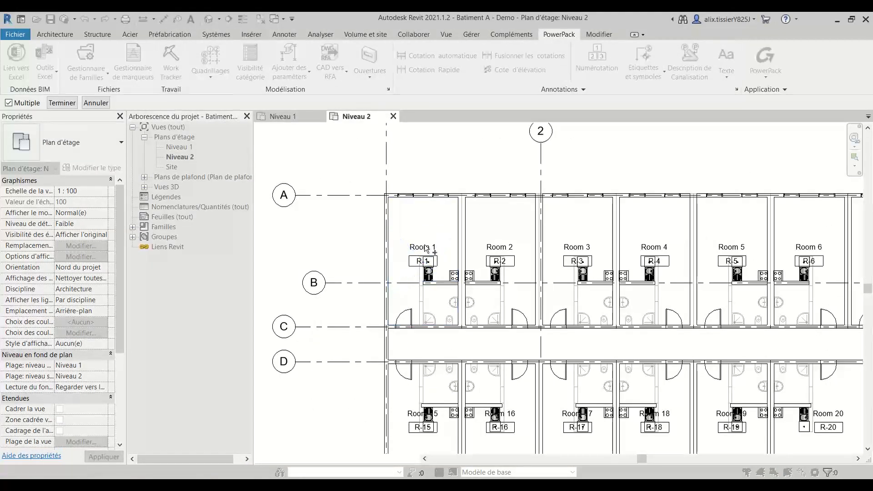
click(433, 250)
click(483, 244)
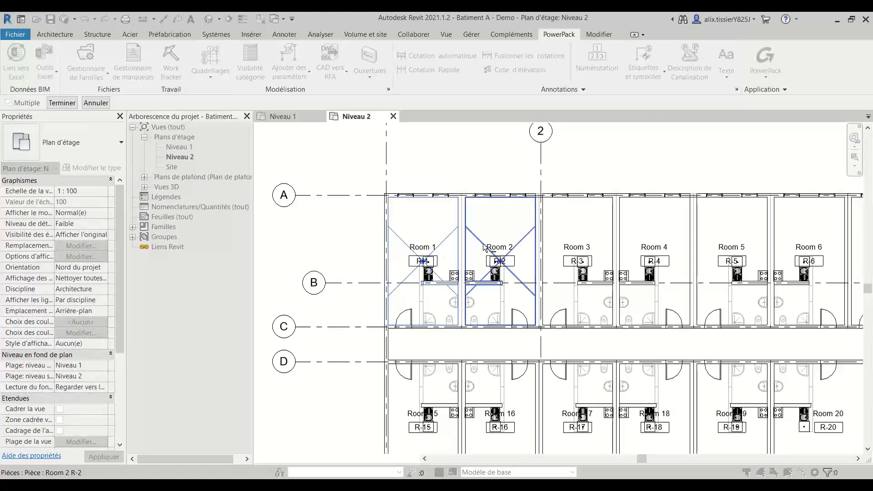
click(560, 253)
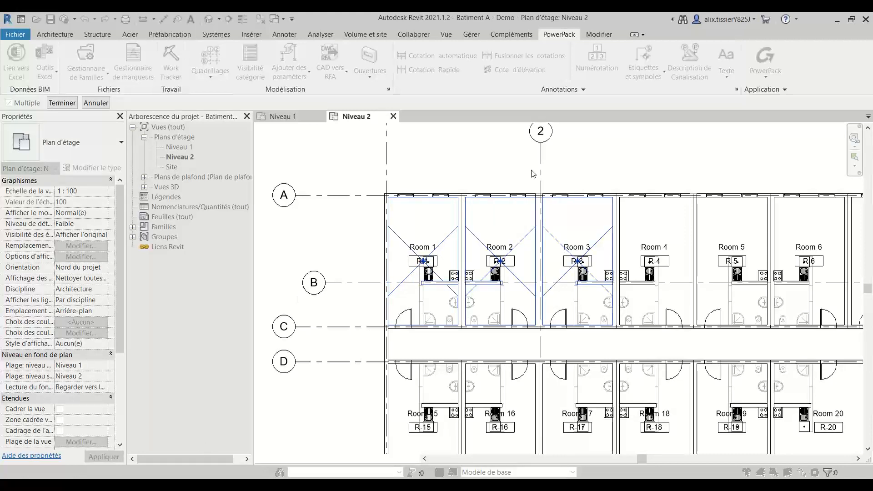
key(Return)
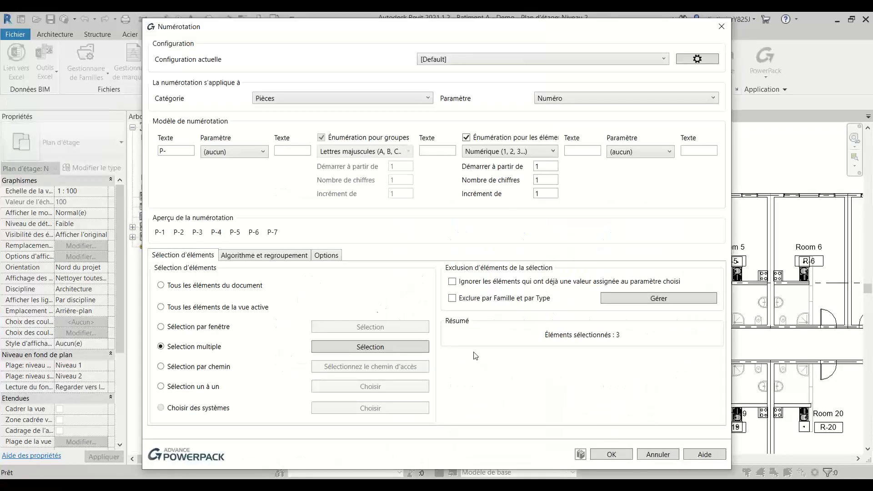
click(616, 456)
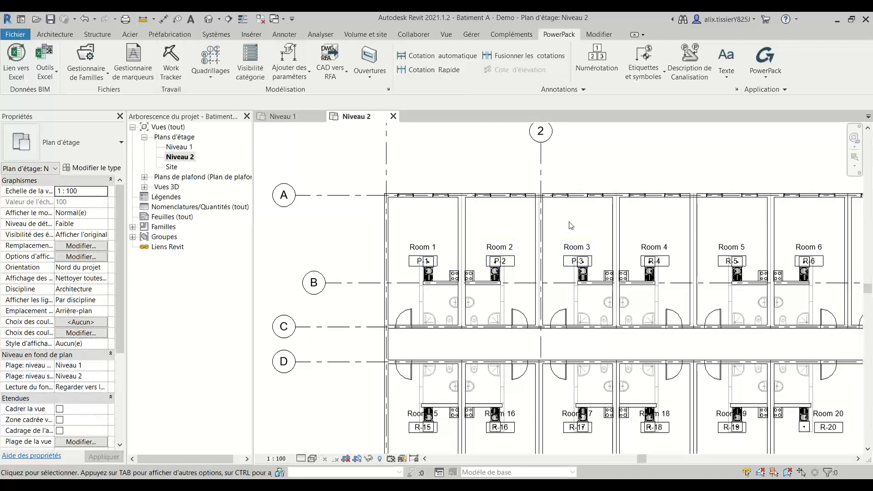
Examine the element selection modes and the list of available configurations in the numbering settings, and close them without numbering any elements.
click(590, 69)
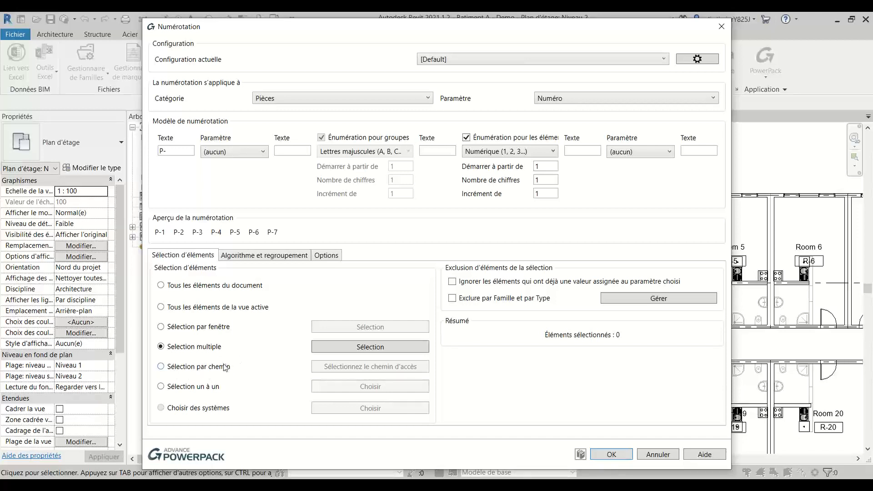
click(611, 454)
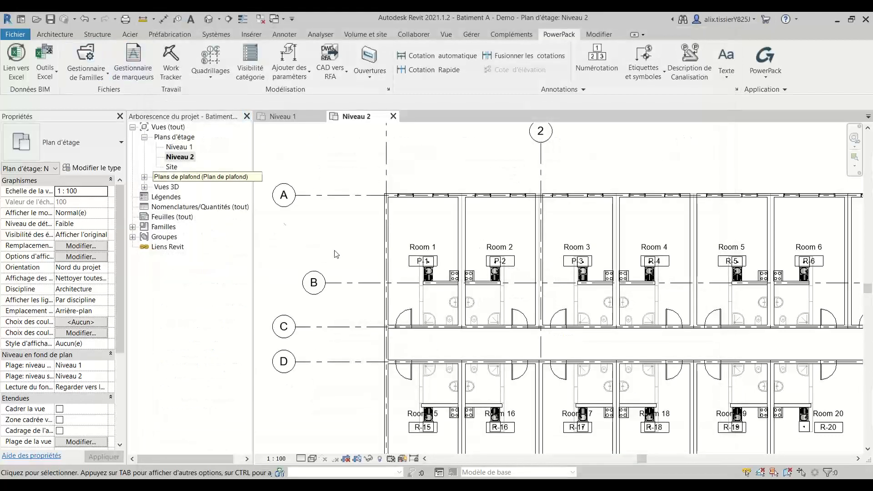
scroll(344, 263, down, 2)
scroll(344, 368, down, 3)
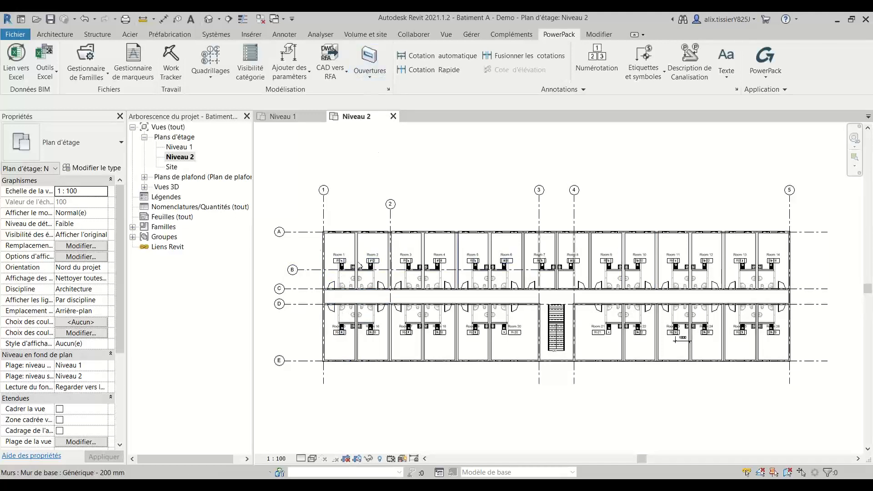
click(595, 68)
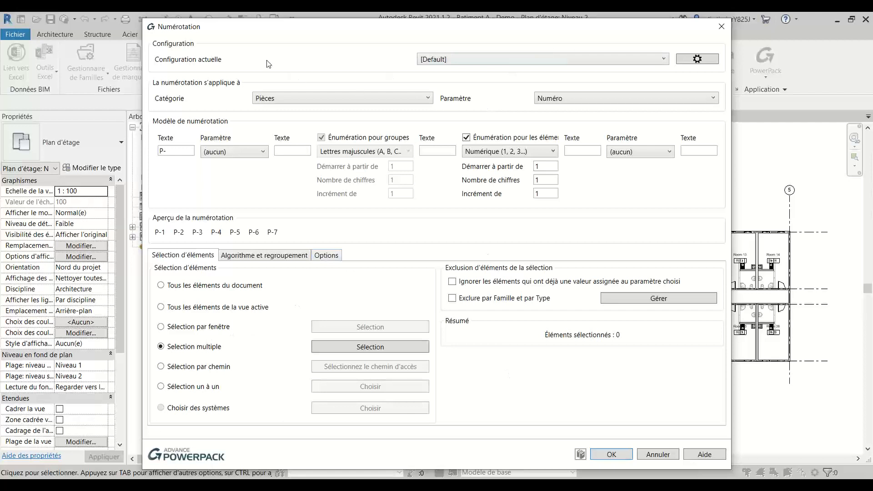
click(449, 59)
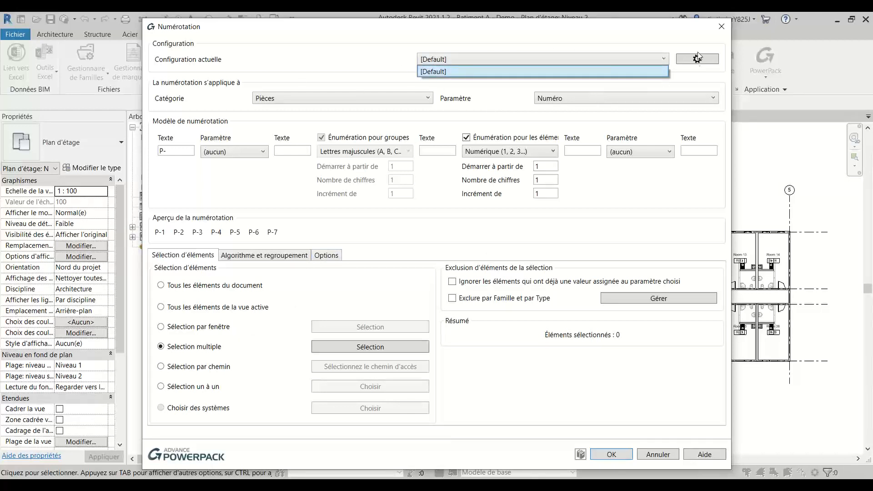
click(316, 63)
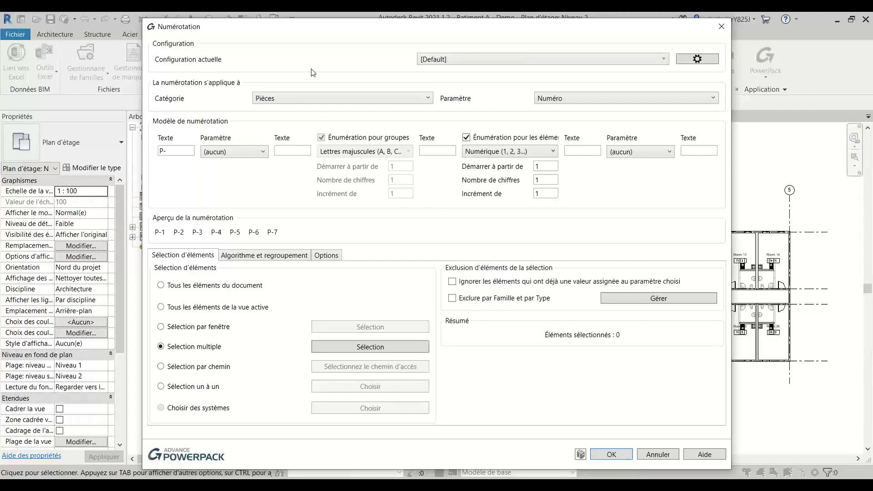
click(723, 24)
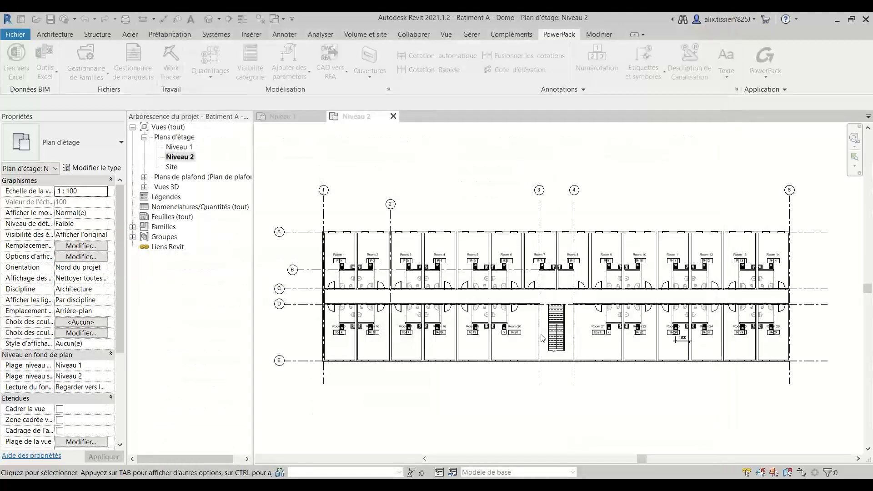
Switch to the PowerPoint slideshow and advance to the "Questions?" slide.
key(alt+Tab)
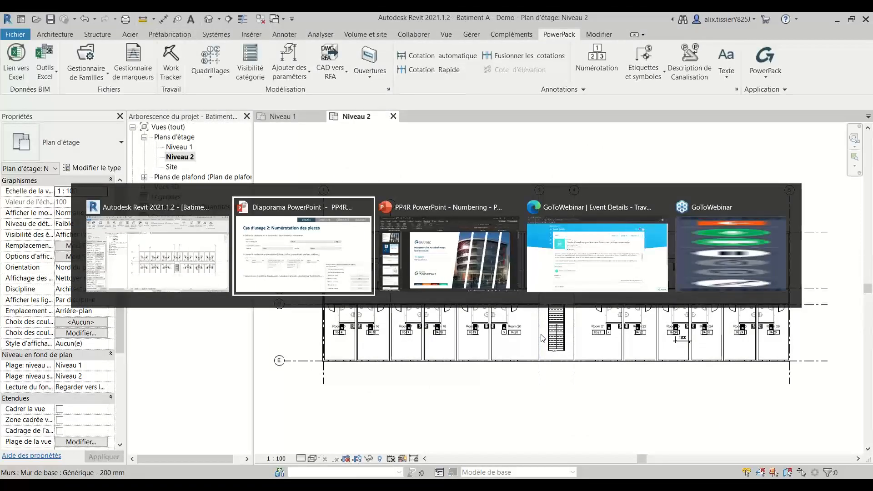
key(Right)
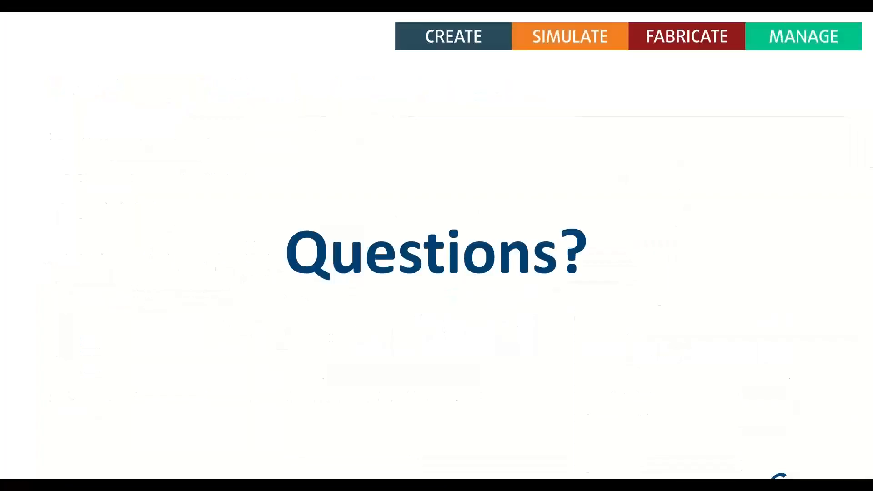